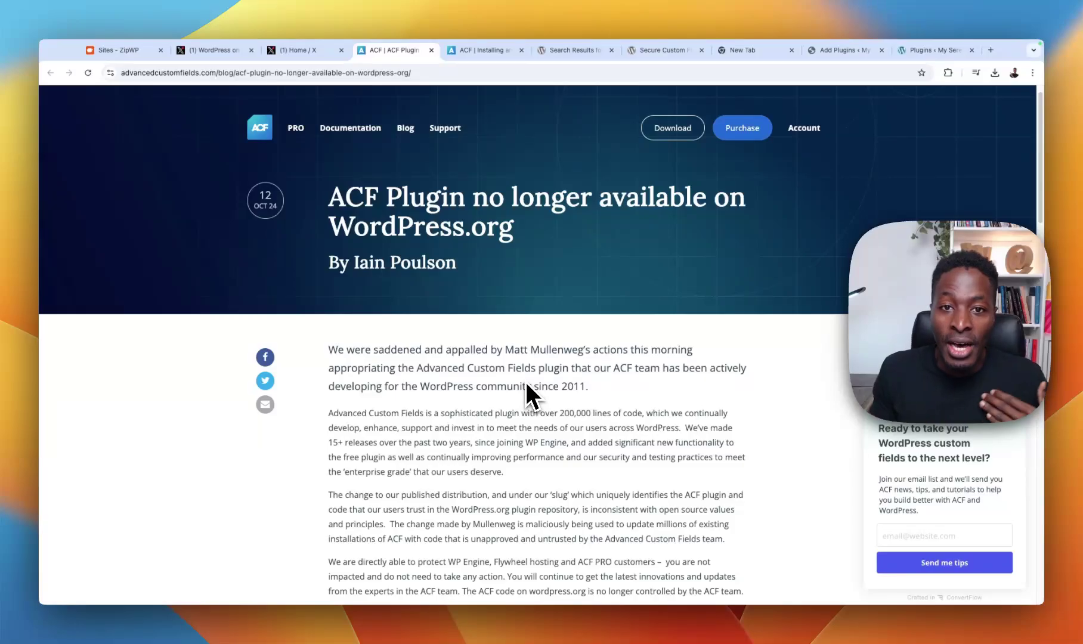
Step: Review the Advanced Custom Fields blog post, and inspect the Secure Custom Fields listing on WordPress.org, including its active installations and URL slug
scroll(526, 386, "down", 2)
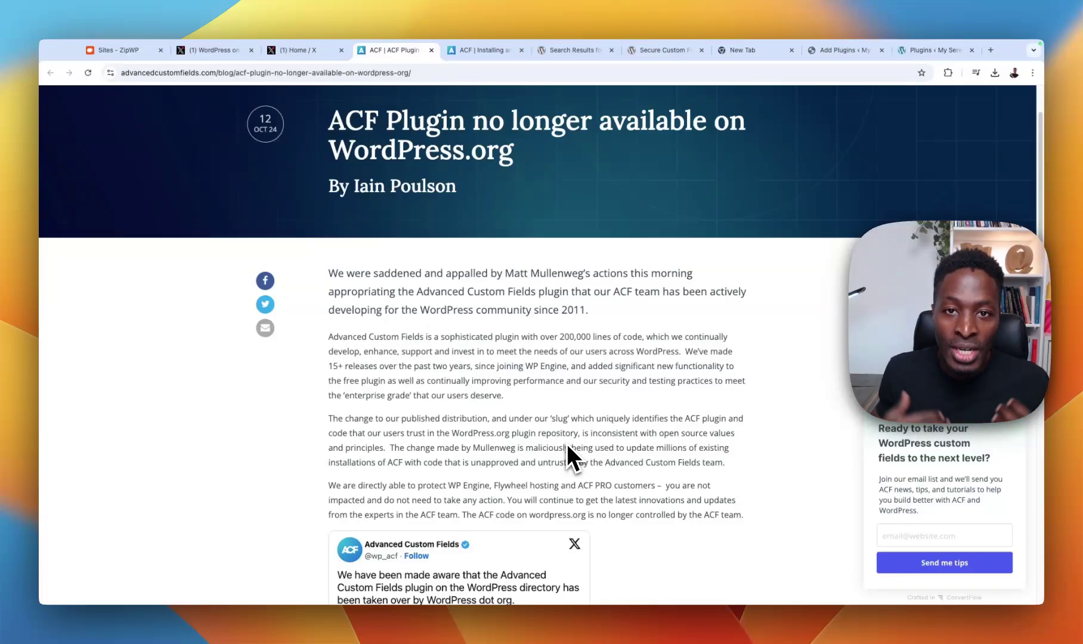
key("super+7")
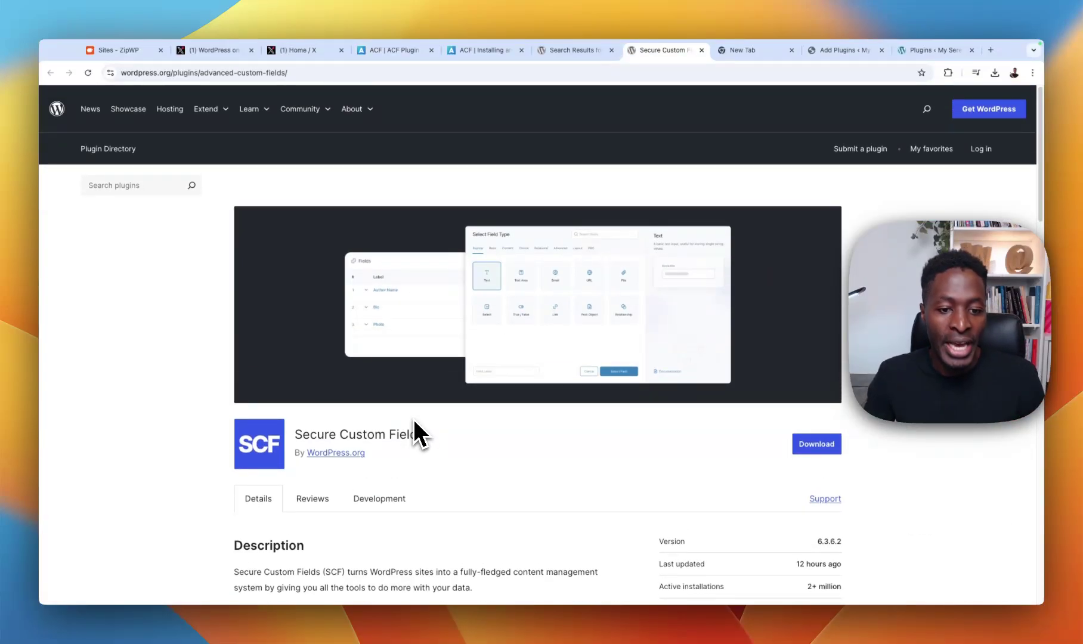
scroll(459, 445, "down", 5)
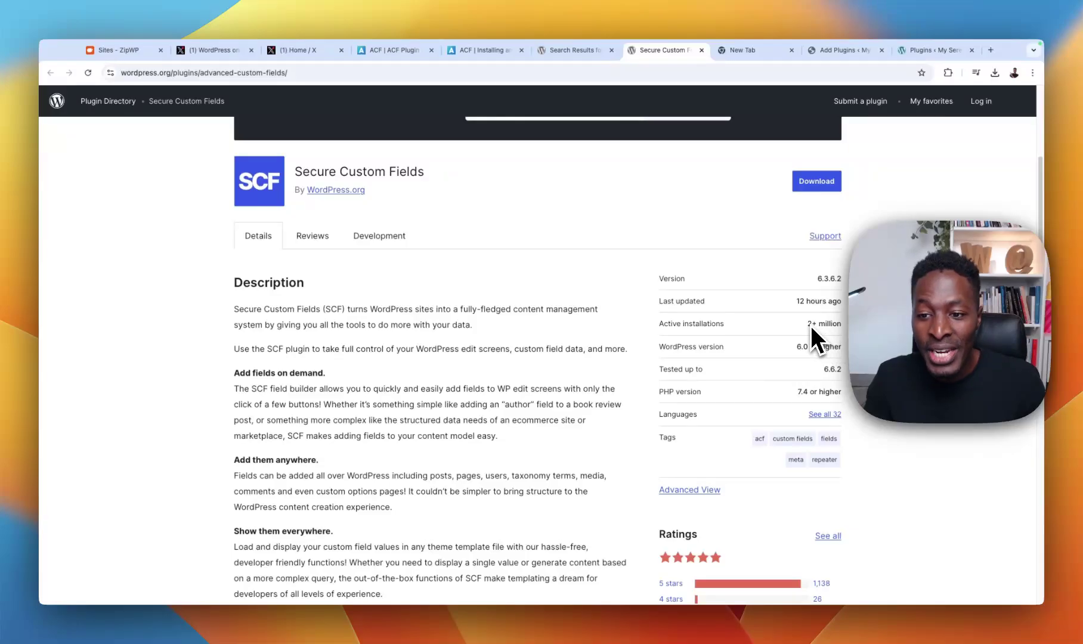
scroll(814, 339, "up", 5)
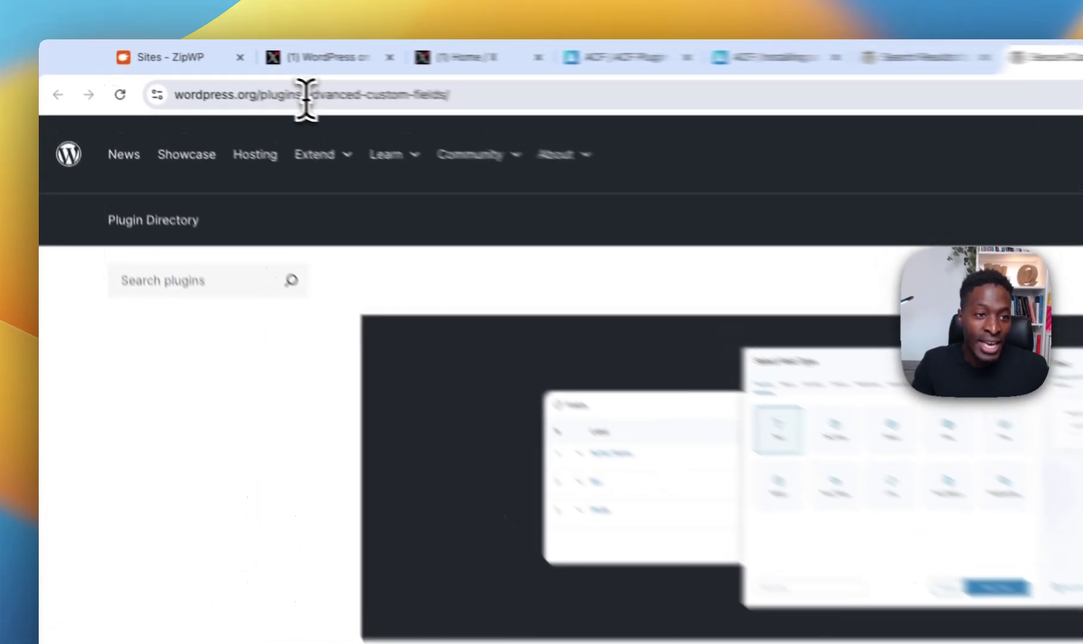
left_click_drag(201, 73, 310, 92)
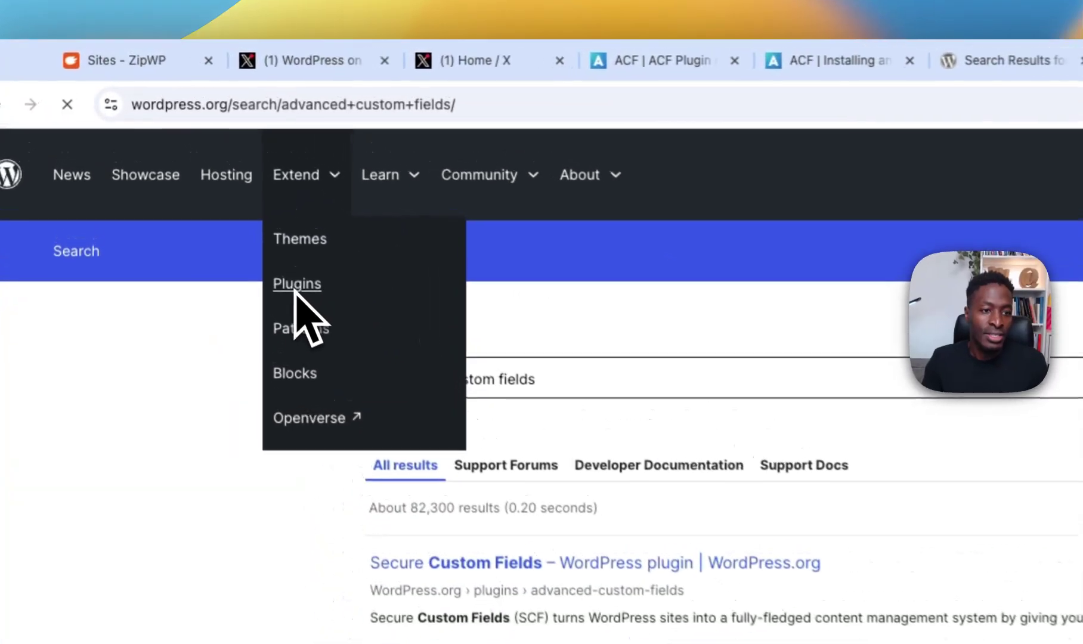
Step: Open the WordPress.org plugin directory and search it for "advanced custom fields"
left_click(251, 224)
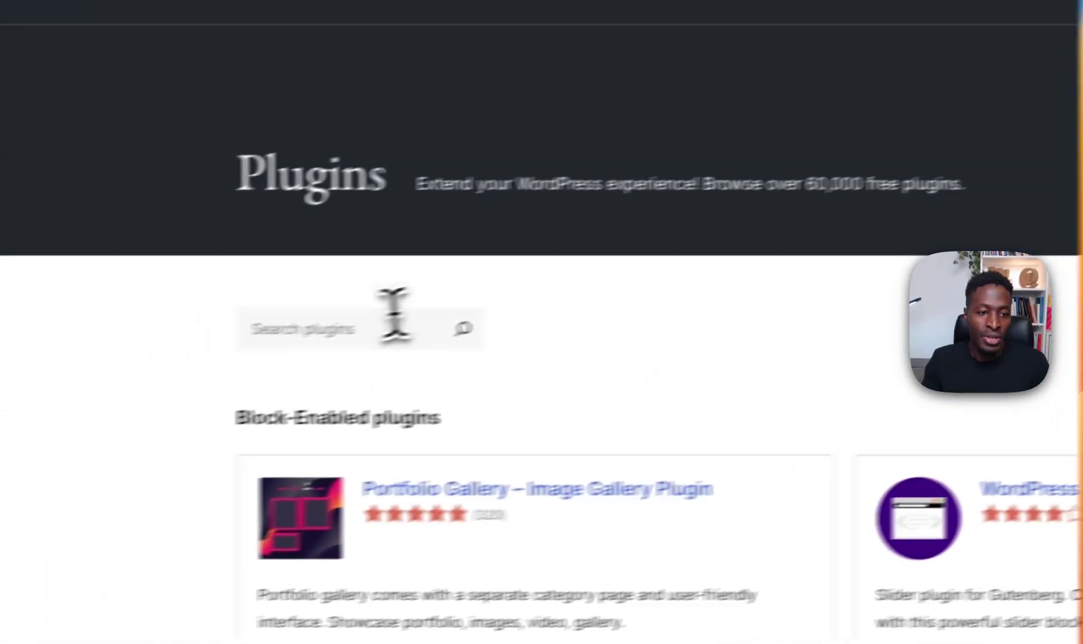
left_click(394, 325)
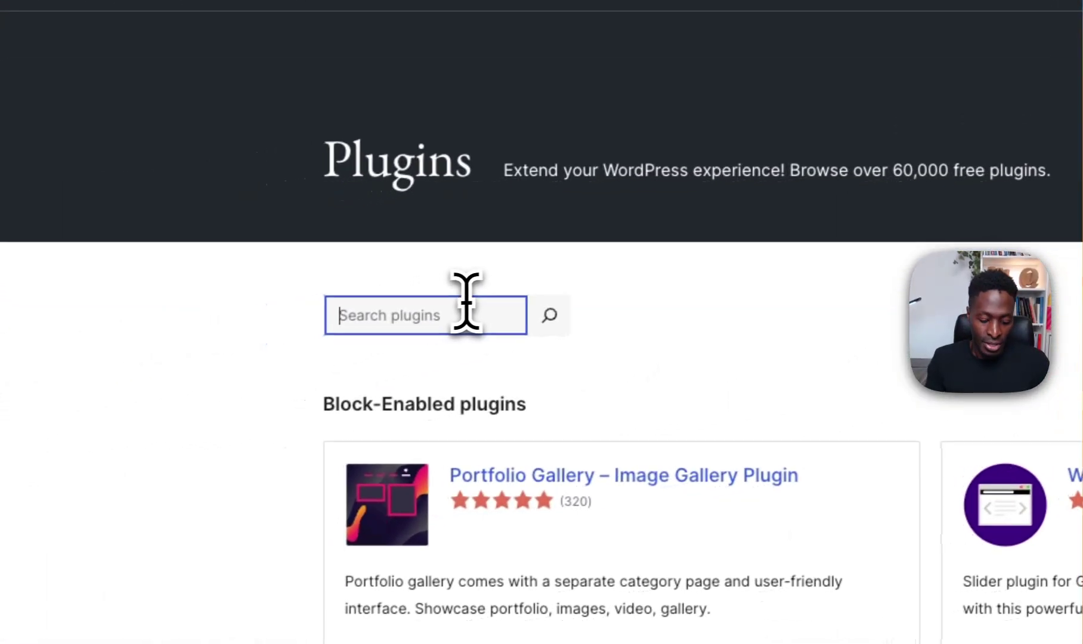
type("adav")
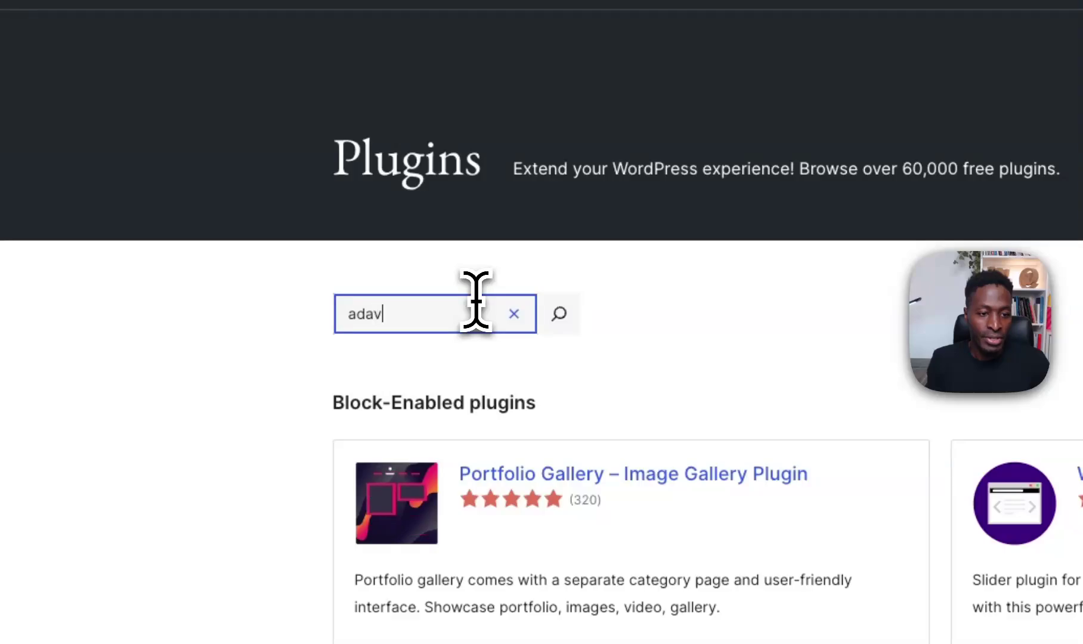
type("anc")
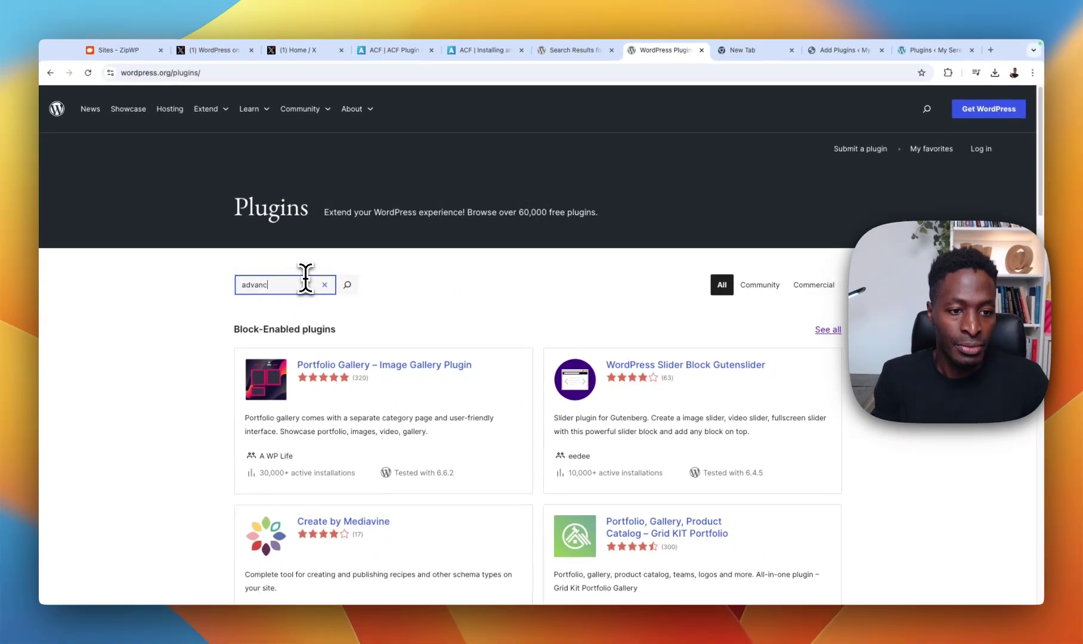
type("ed custom ")
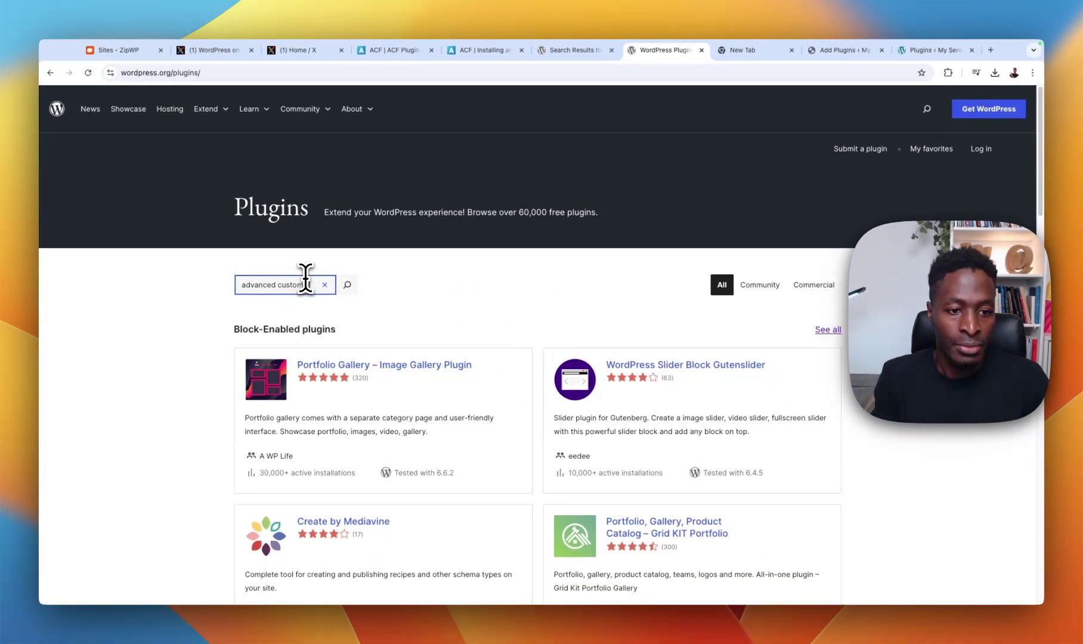
type("fields")
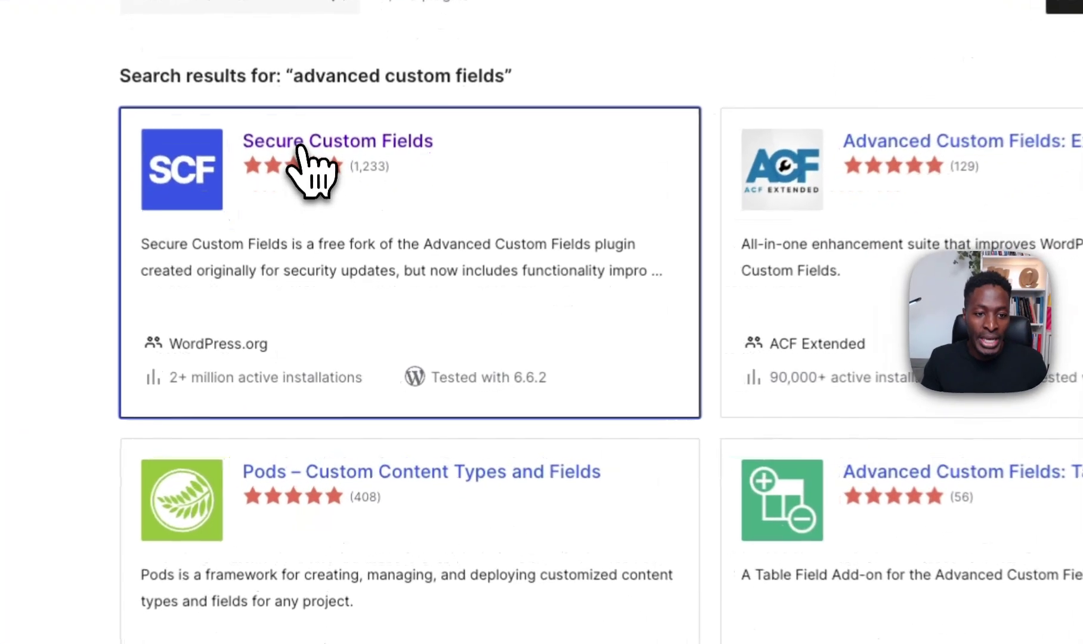
Step: Open the Secure Custom Fields search result and highlight its last-updated time in the plugin details
left_click(320, 278)
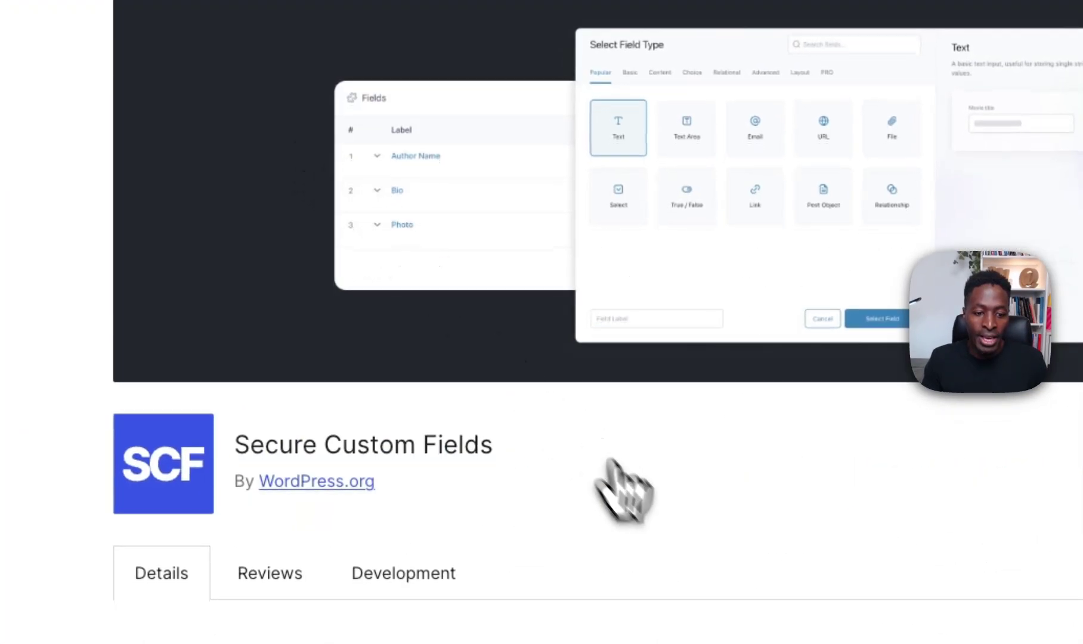
scroll(670, 536, "down", 10)
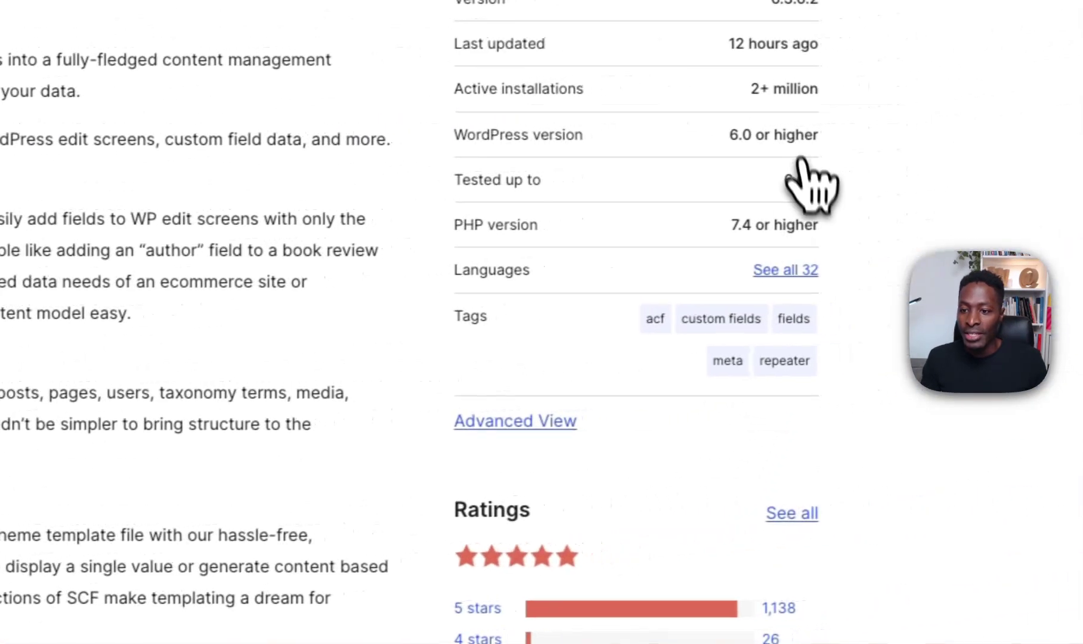
left_click_drag(855, 35, 1041, 37)
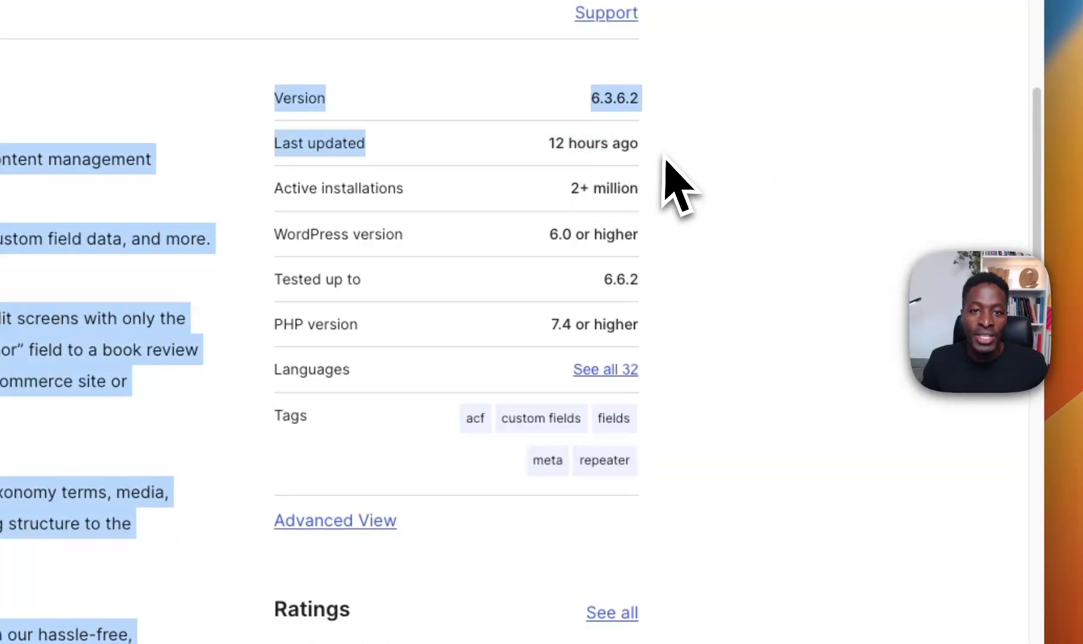
left_click(618, 173)
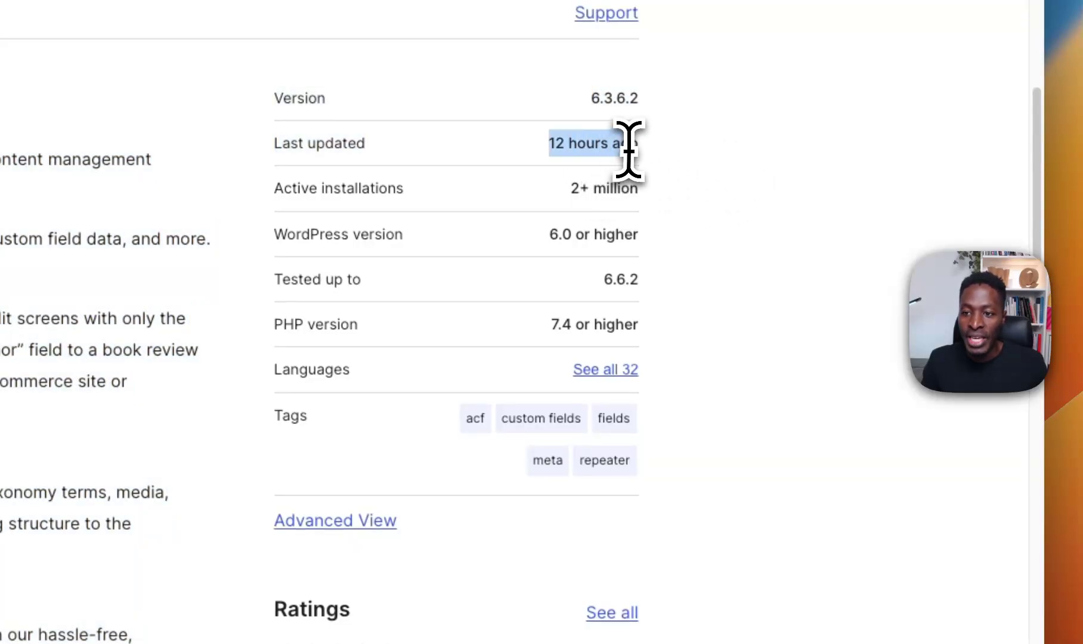
scroll(450, 507, "down", 7)
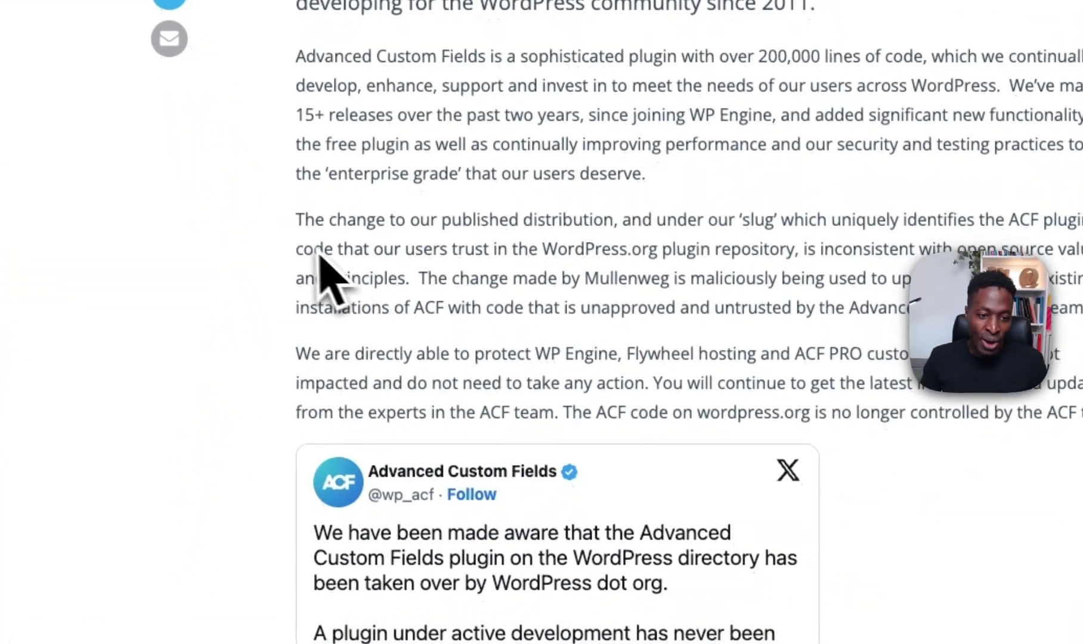
Step: Highlight the paragraph about the change to the published distribution and slug in the ACF blog post on WordPress.org availability
left_click_drag(316, 225, 1082, 319)
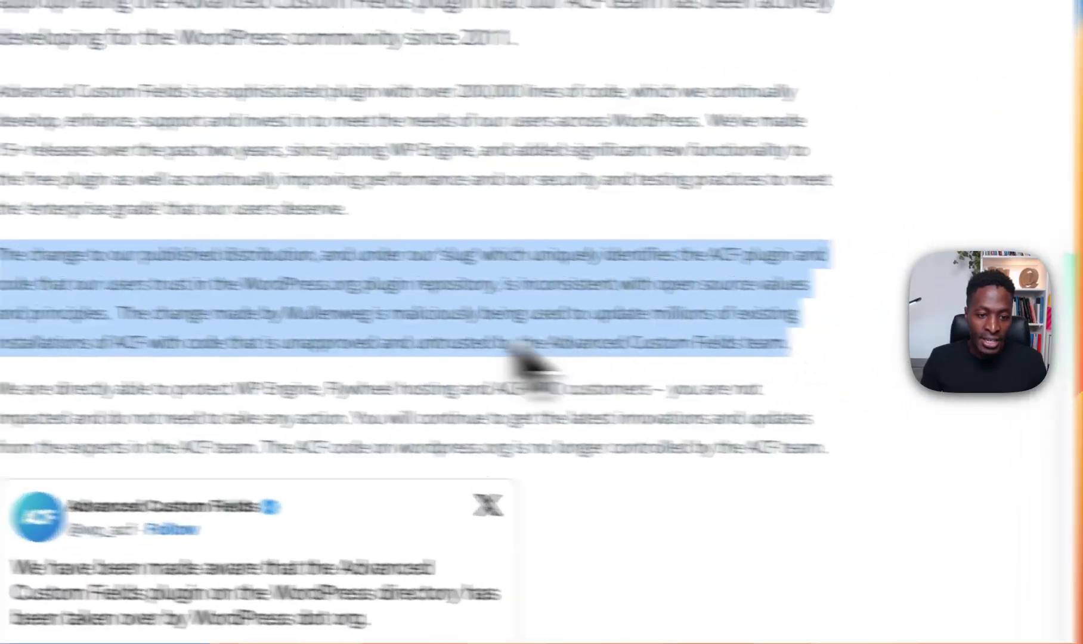
left_click(285, 295)
left_click_drag(318, 301, 538, 326)
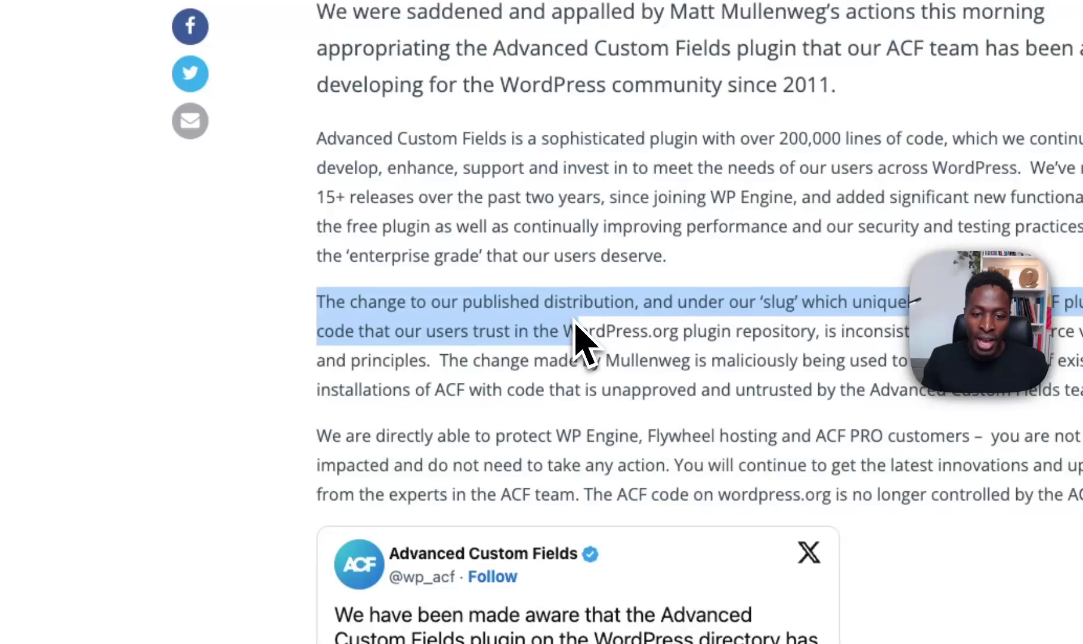
left_click_drag(734, 328, 910, 322)
left_click_drag(710, 310, 383, 347)
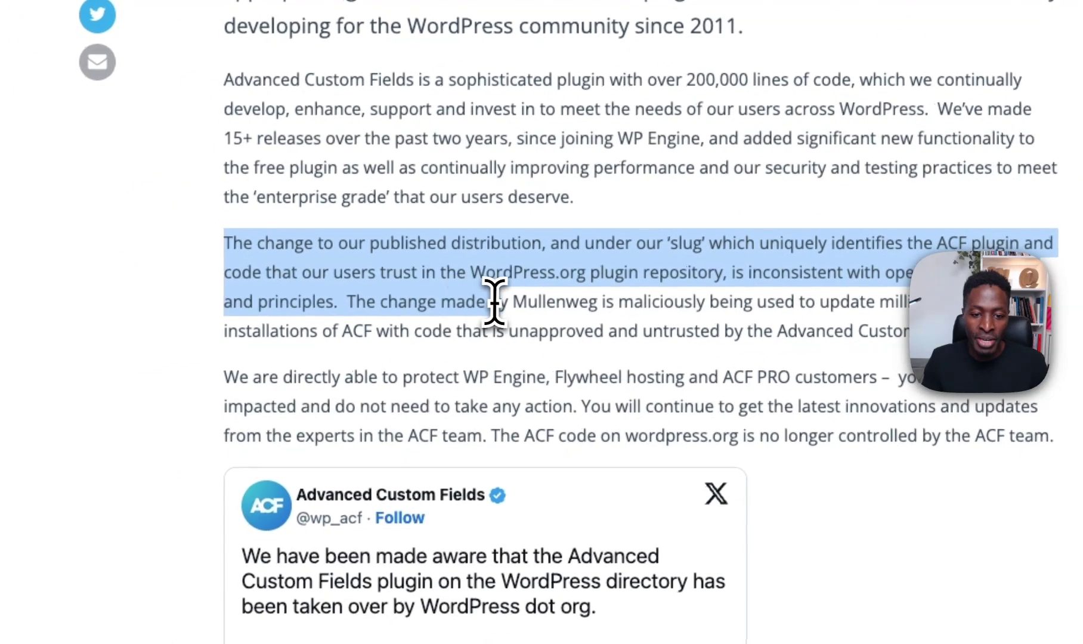
left_click_drag(494, 304, 753, 337)
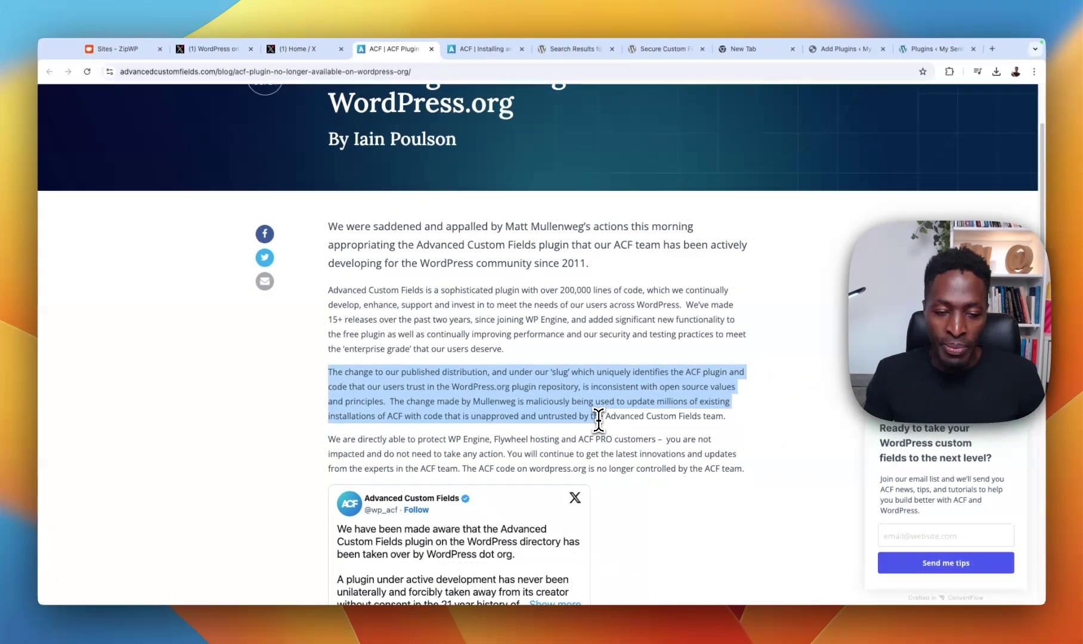
Step: Clear the paragraph highlight and mark the phrase "maliciously being used" in the same paragraph
left_click(564, 397)
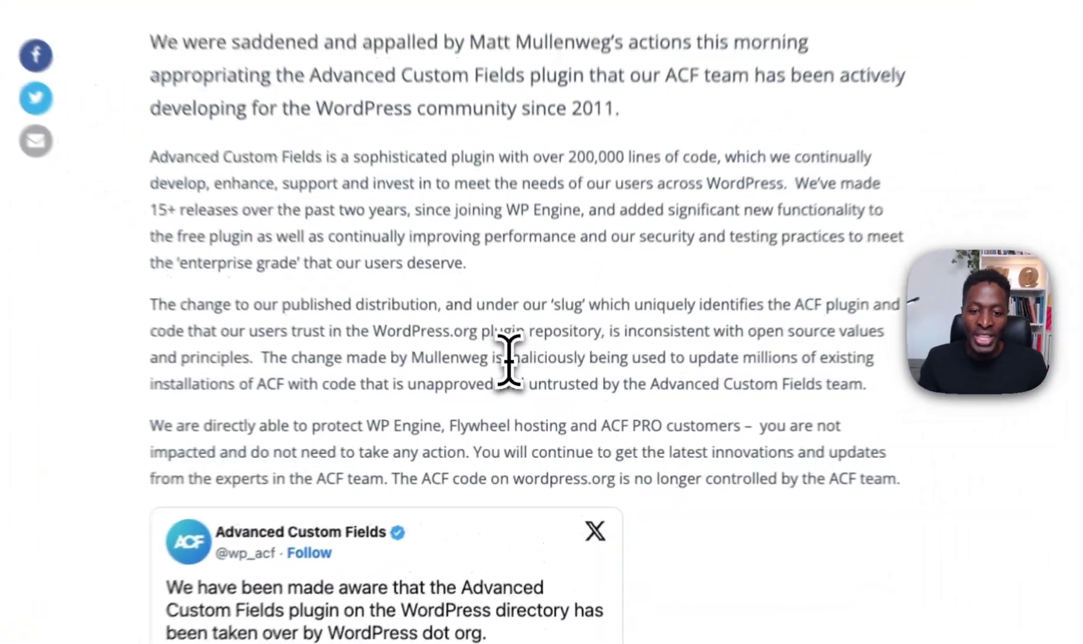
left_click_drag(526, 402, 608, 400)
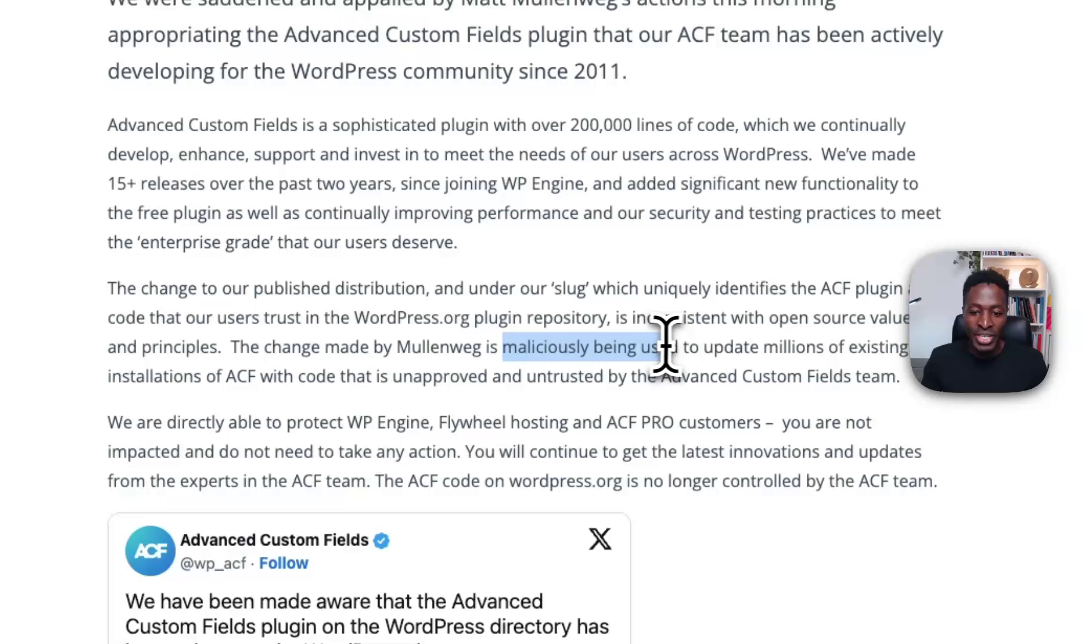
left_click_drag(665, 344, 338, 349)
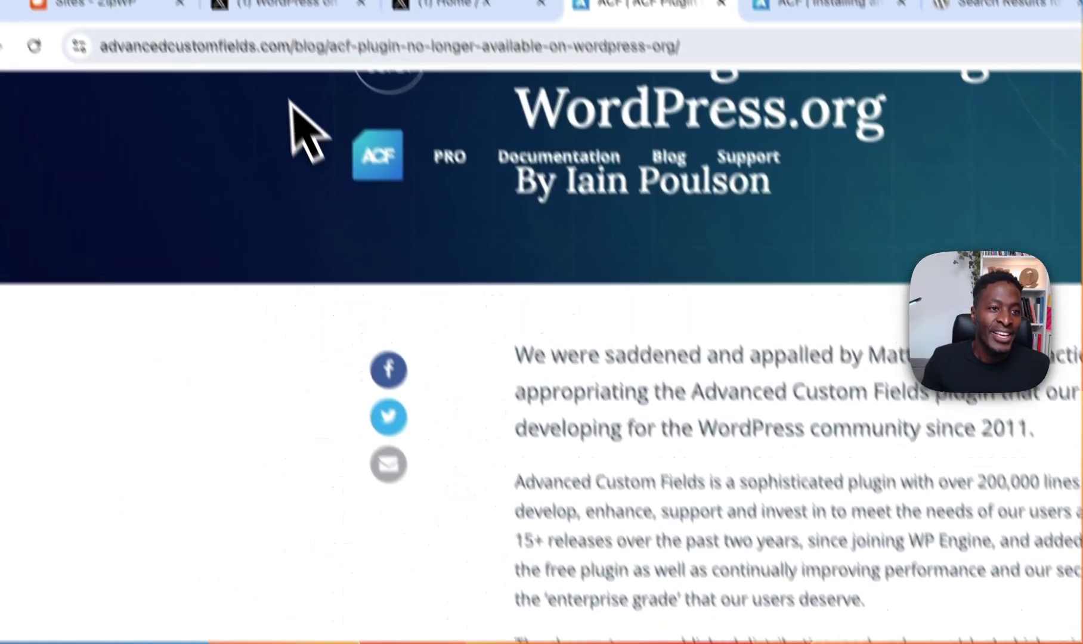
Step: Switch to the X post and play its video of the WordPress Plugins page in full screen
left_click(316, 11)
left_click(453, 75)
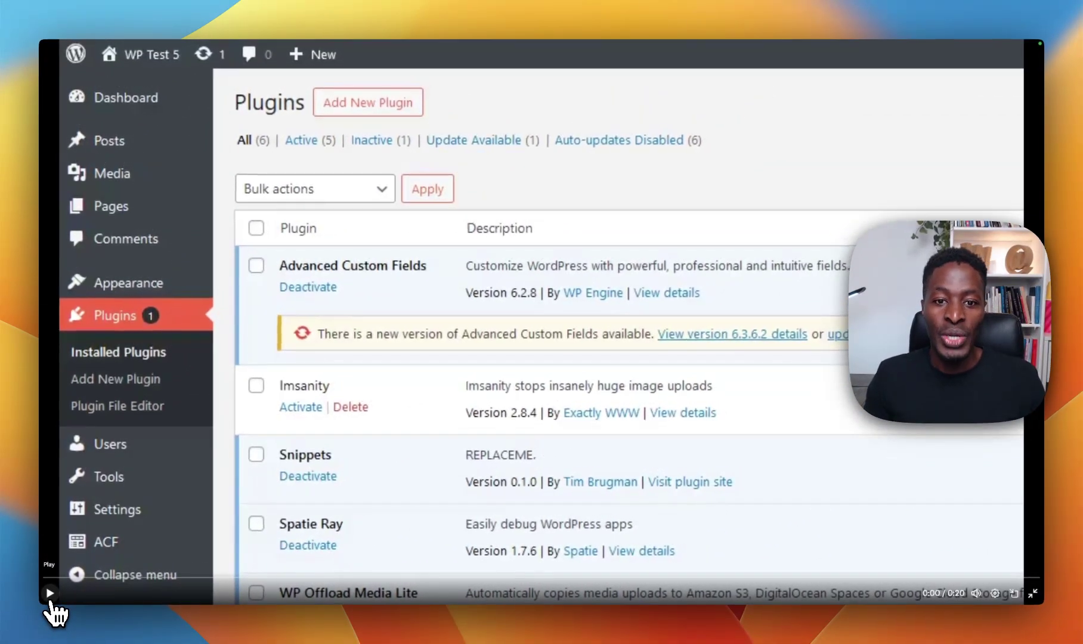
left_click(51, 597)
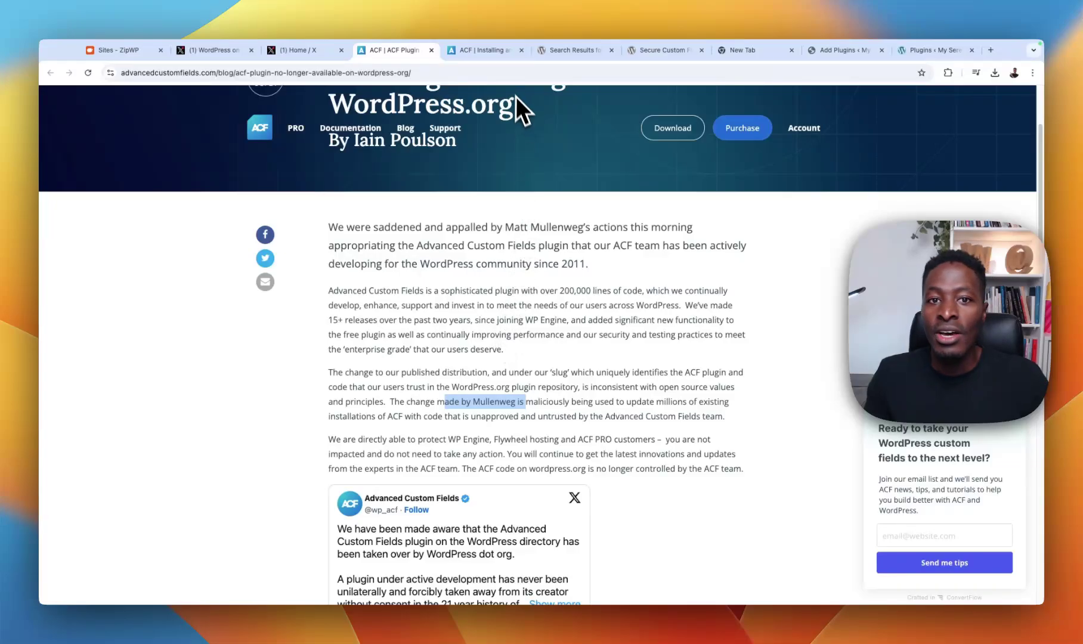
Step: Open the ACF article on installing and upgrading, review the How to Update ACF instructions, and clear the highlighted line
left_click(486, 52)
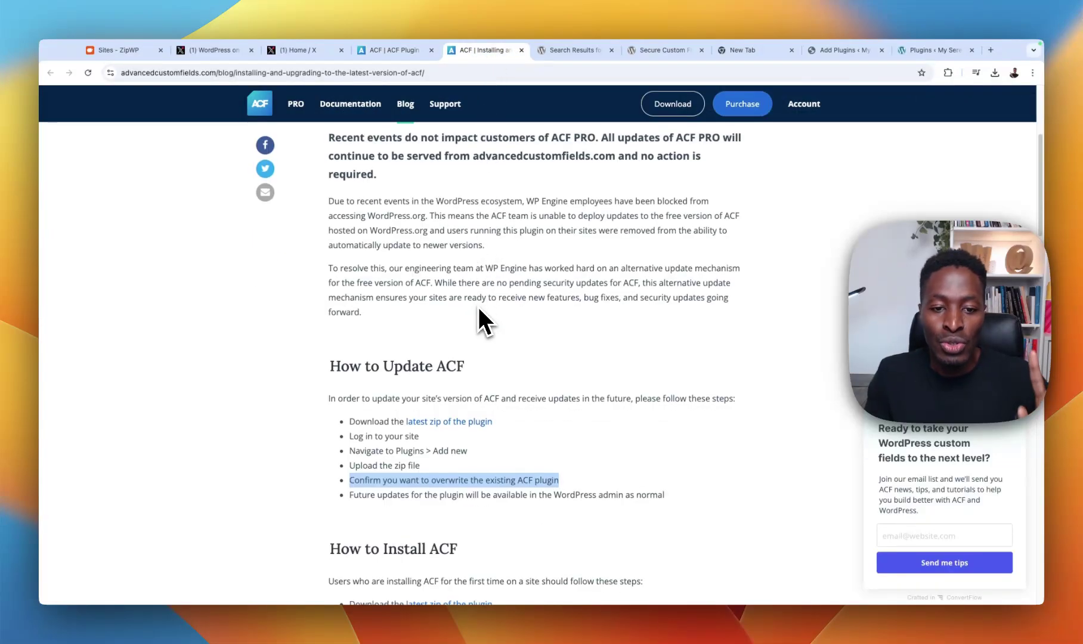
scroll(478, 307, "up", 1)
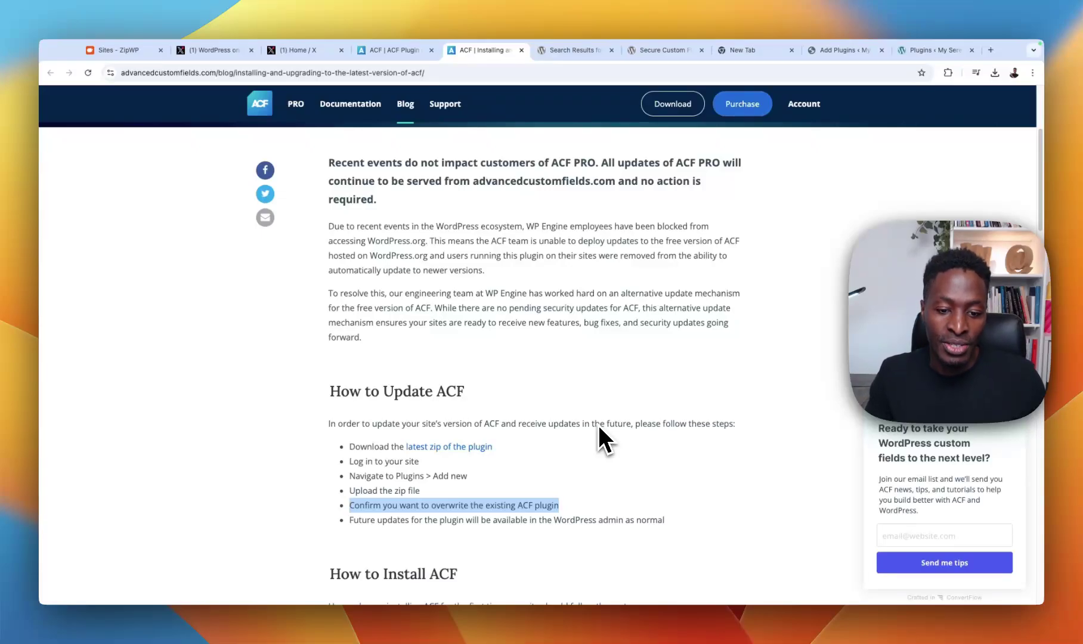
left_click(629, 429)
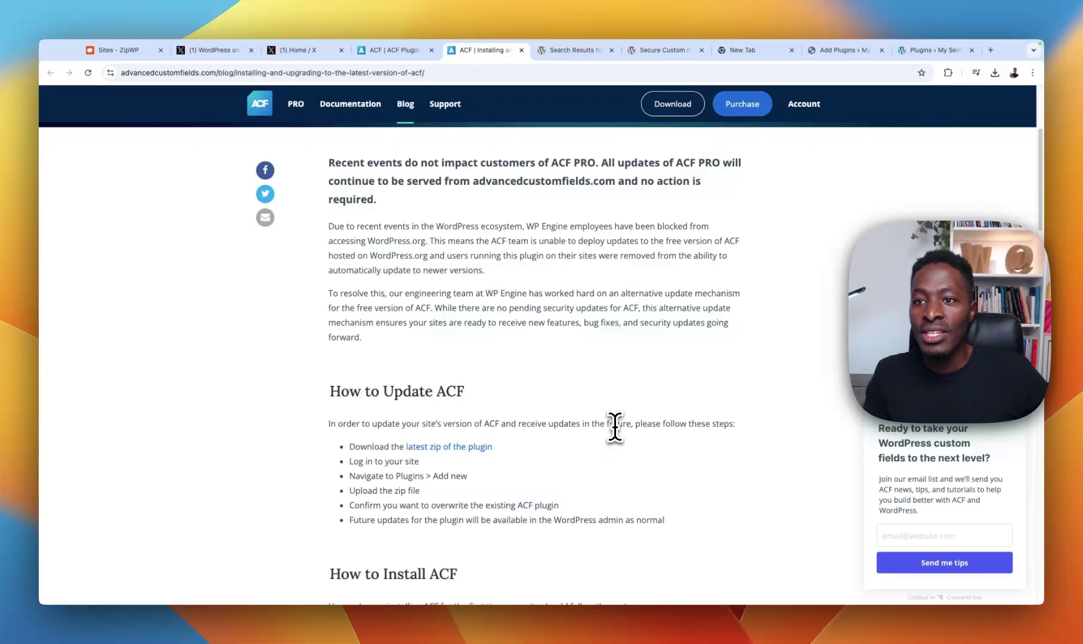
Step: Switch to the local WordPress admin, close the Secure Custom Fields details, and open the installed plugins list
left_click(826, 50)
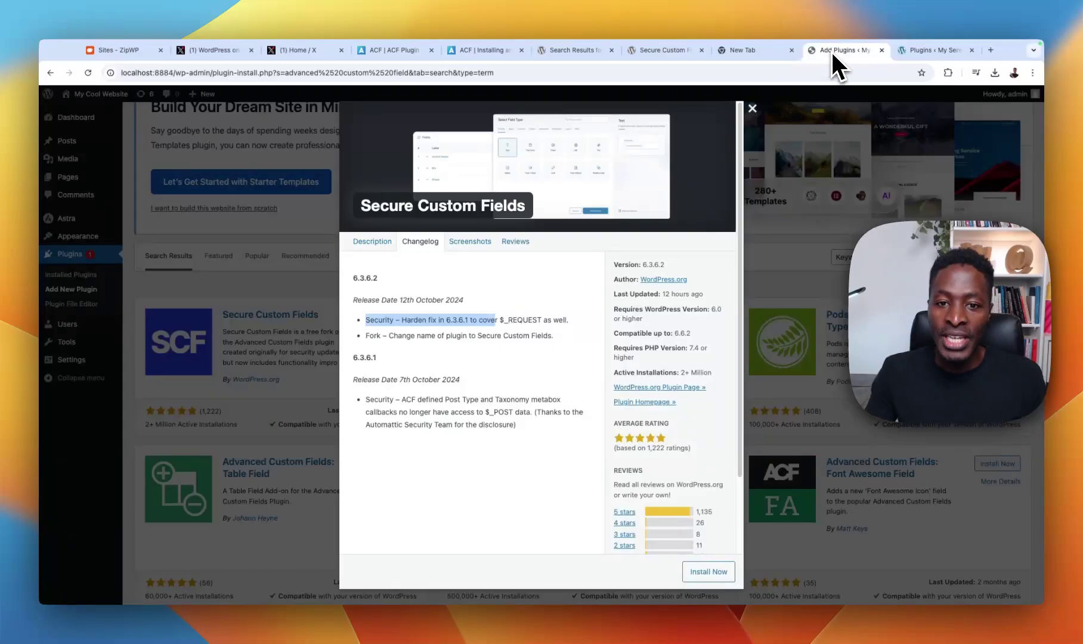
left_click(752, 108)
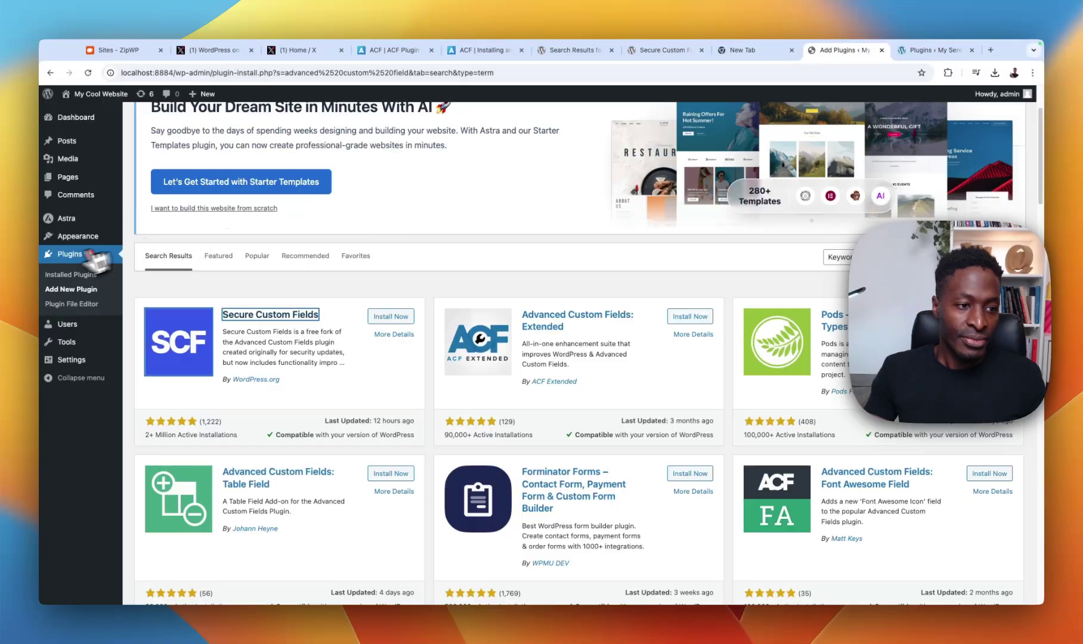
left_click(80, 256)
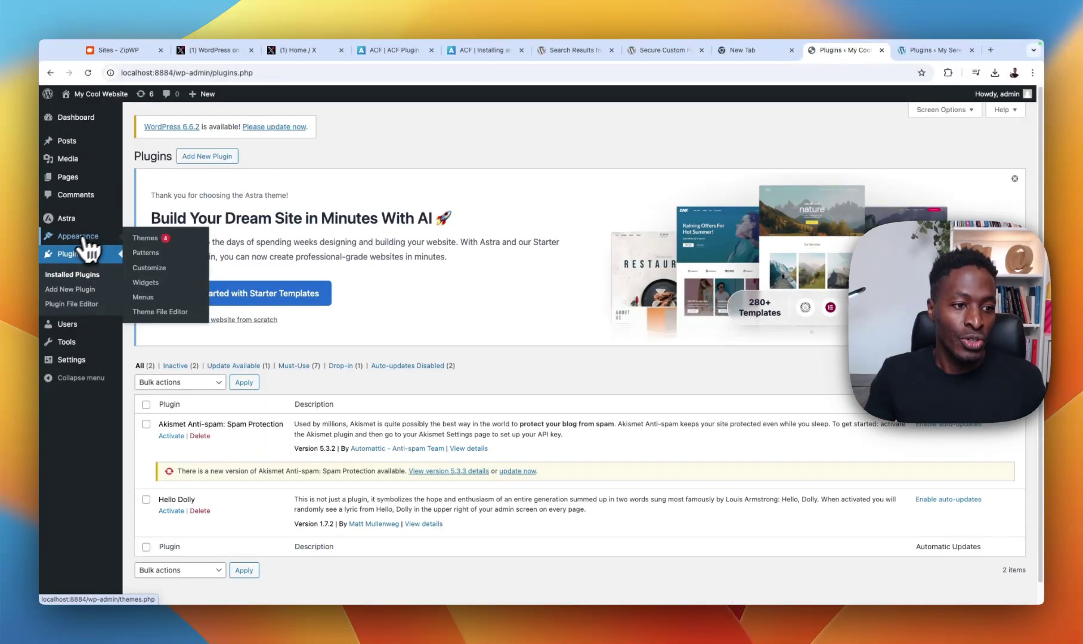
Step: Search for new plugins matching "advanced custom fields" and view the changelog in the Secure Custom Fields details
left_click(207, 156)
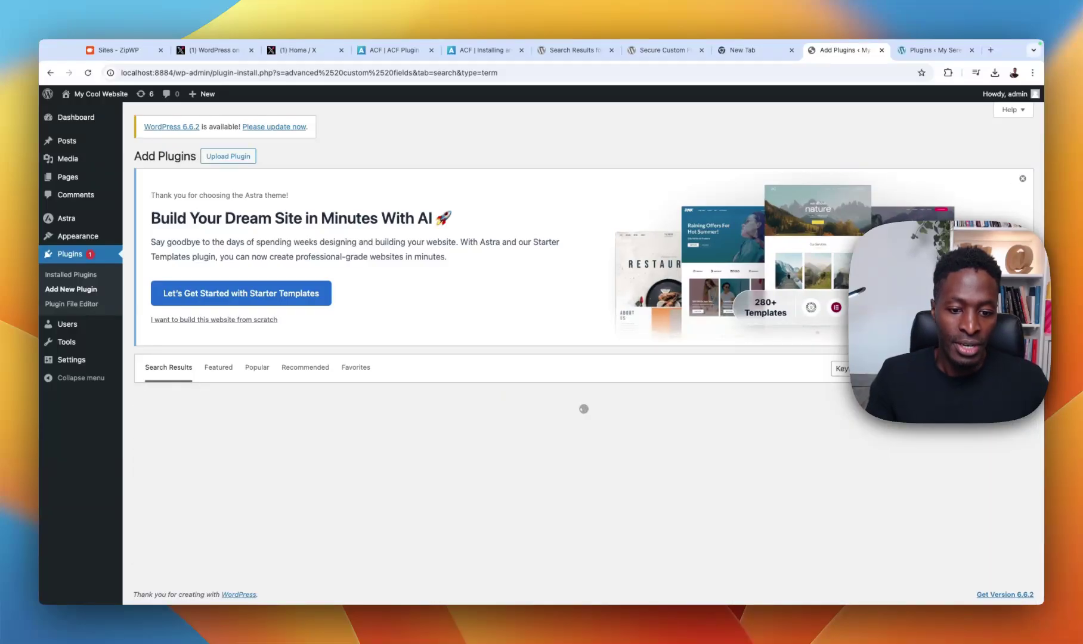
scroll(584, 409, "down", 5)
scroll(613, 181, "up", 2)
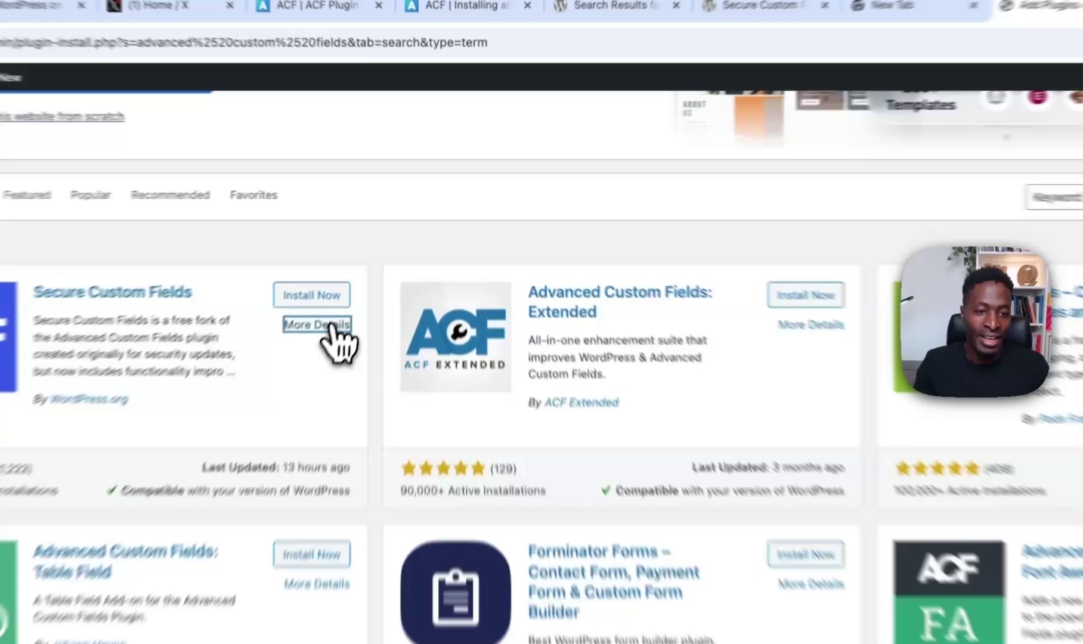
left_click(392, 243)
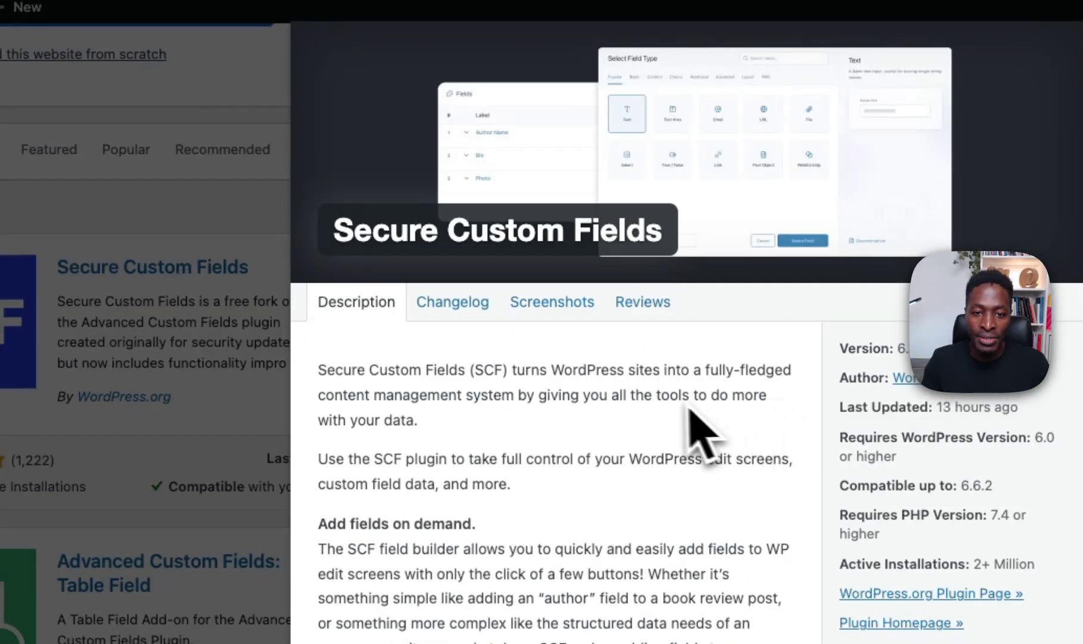
left_click(458, 312)
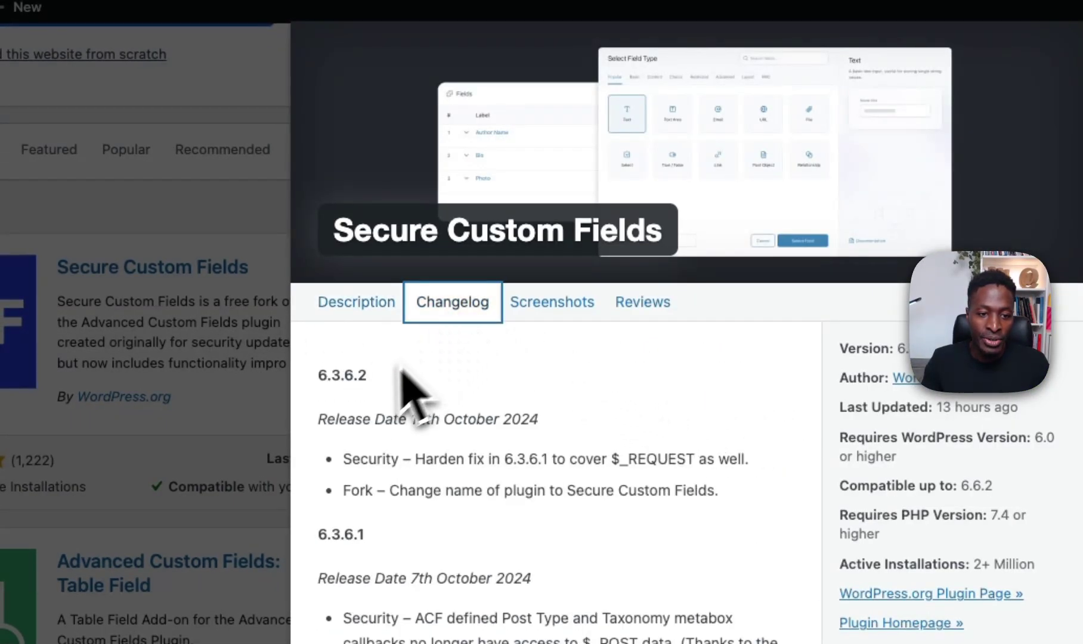
Step: Examine the 6.3.6.2 changelog entry, highlighting its version, release date, security fix and plugin renaming lines
double_click(334, 376)
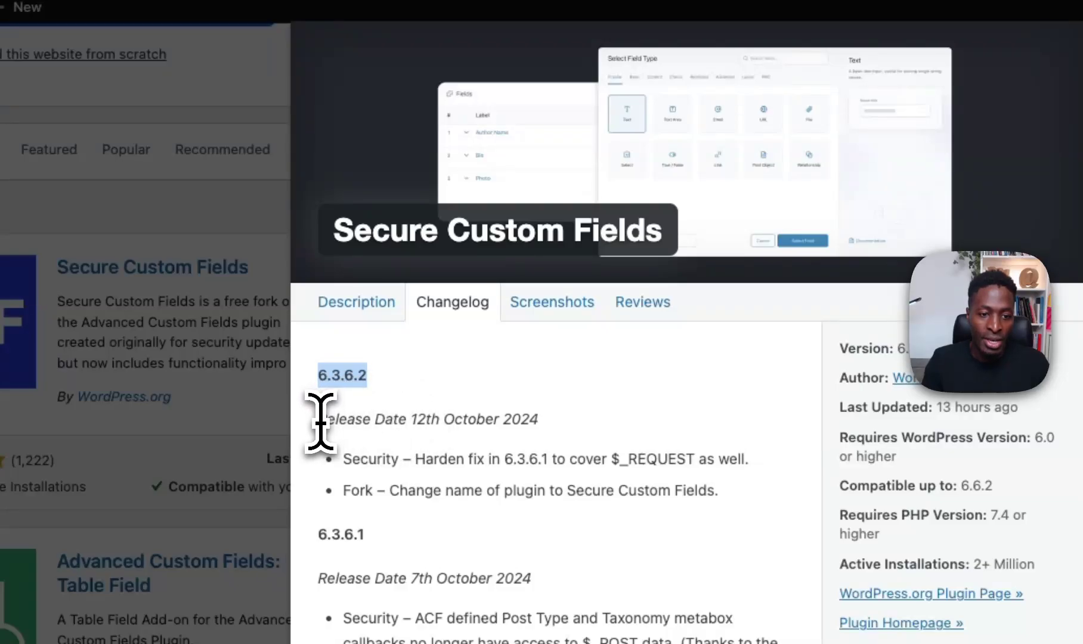
left_click_drag(320, 421, 542, 420)
left_click(370, 459)
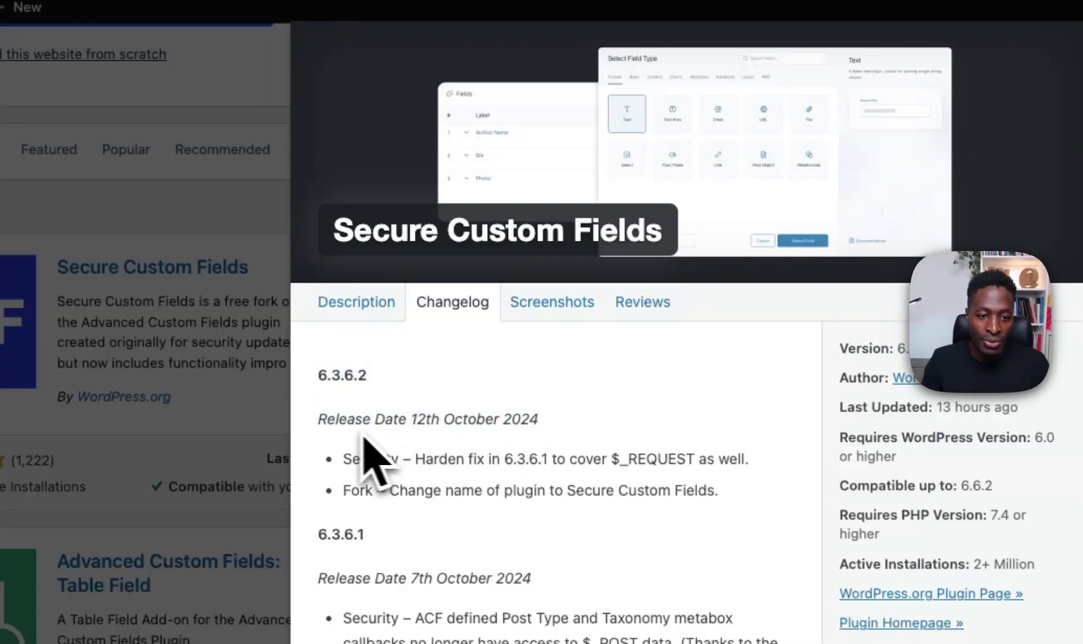
left_click_drag(321, 420, 561, 444)
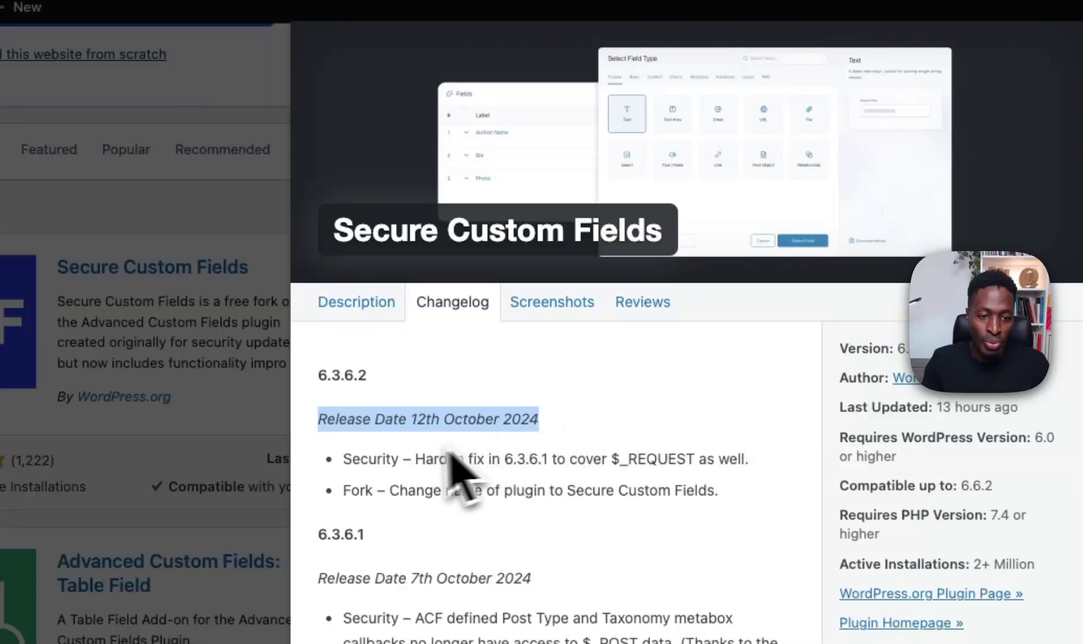
left_click_drag(344, 459, 657, 459)
left_click_drag(352, 490, 624, 490)
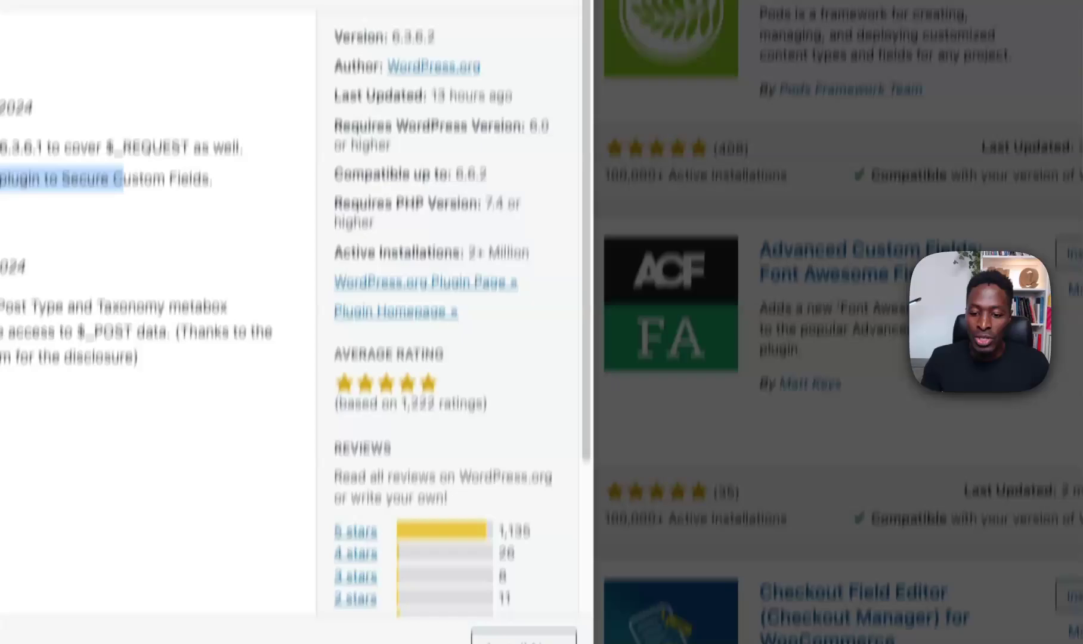
Step: Install the Secure Custom Fields update from its details and highlight the plugin's name in the installed plugins list
left_click(518, 611)
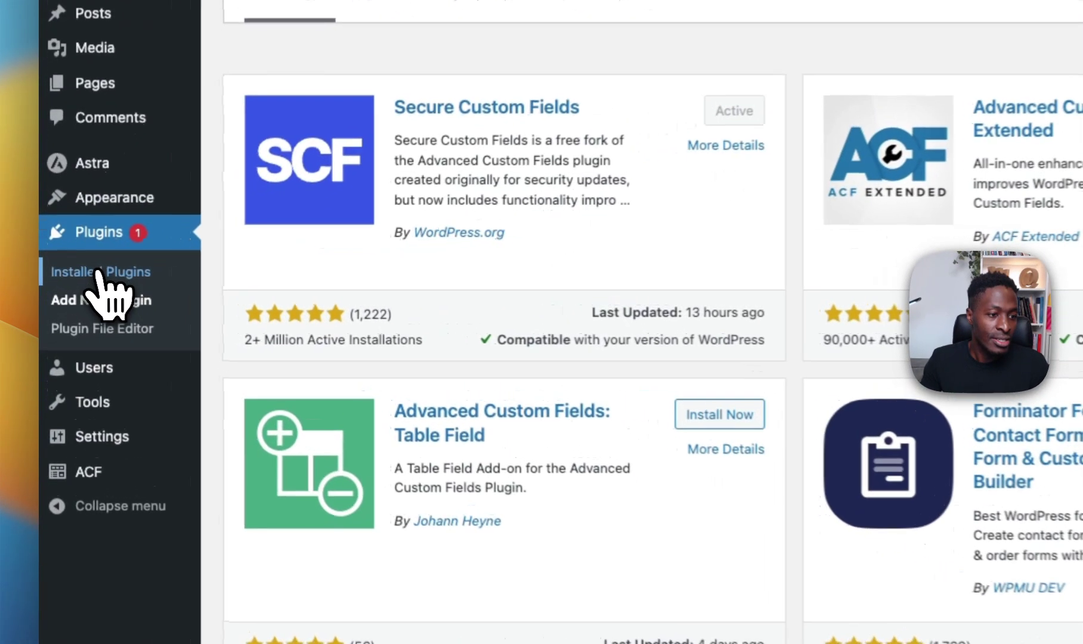
left_click(71, 274)
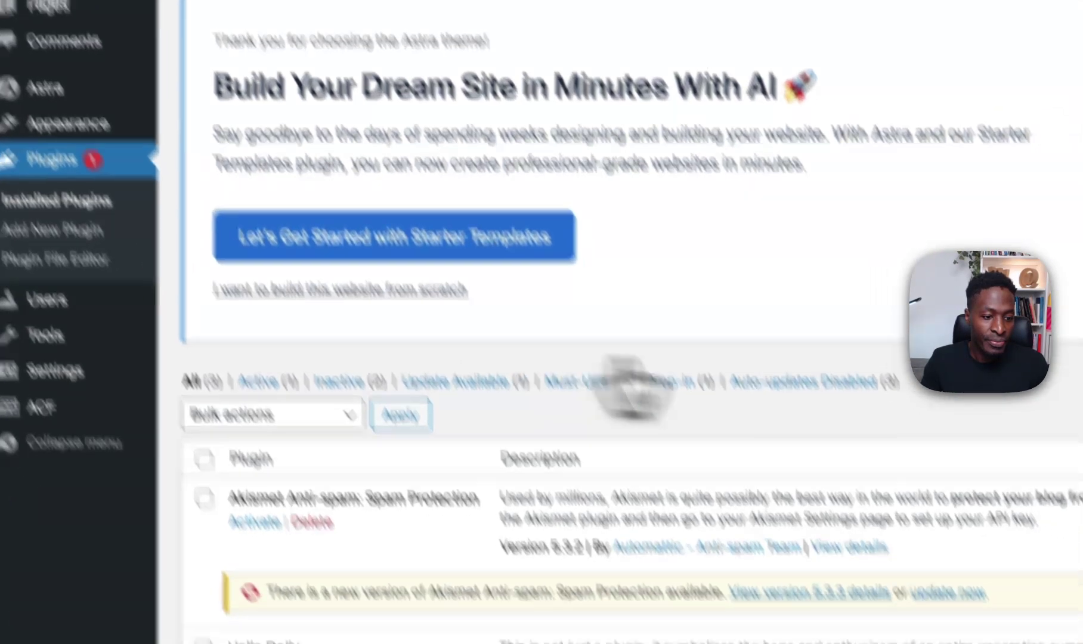
scroll(775, 345, "down", 5)
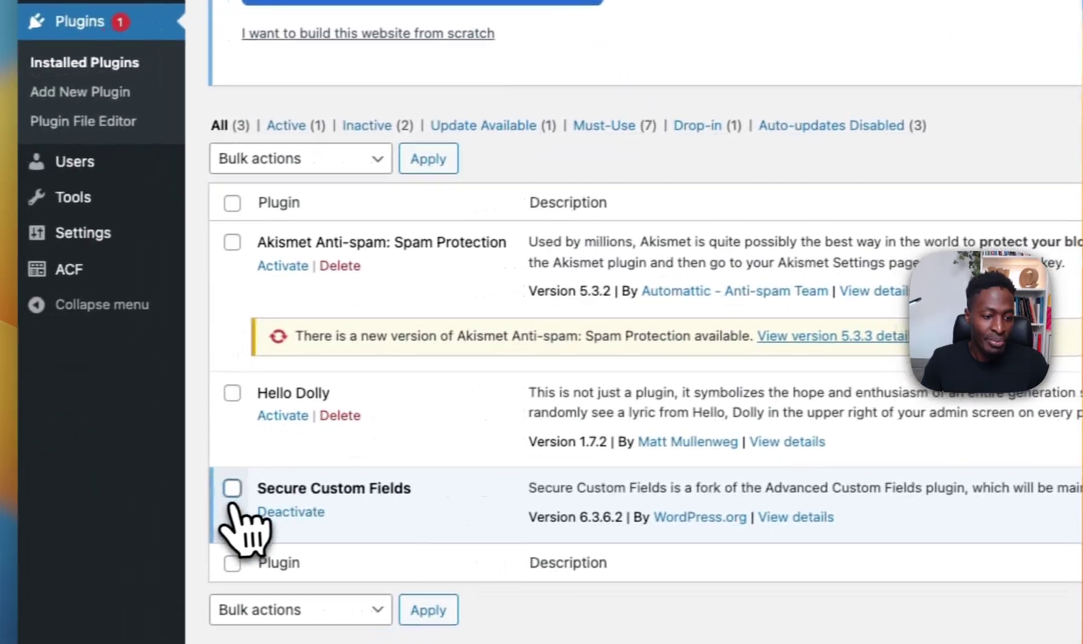
left_click_drag(259, 490, 537, 488)
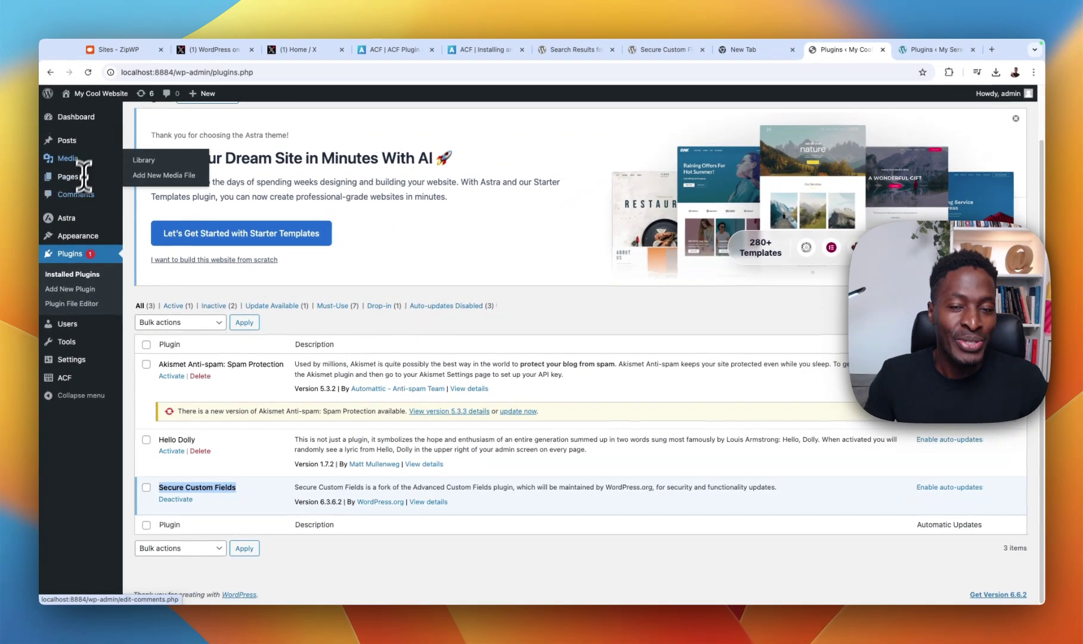
Step: Inspect the ACF Field Groups page on My Cool Website and close the Getting Started with ACF page
mouse_move(78, 381)
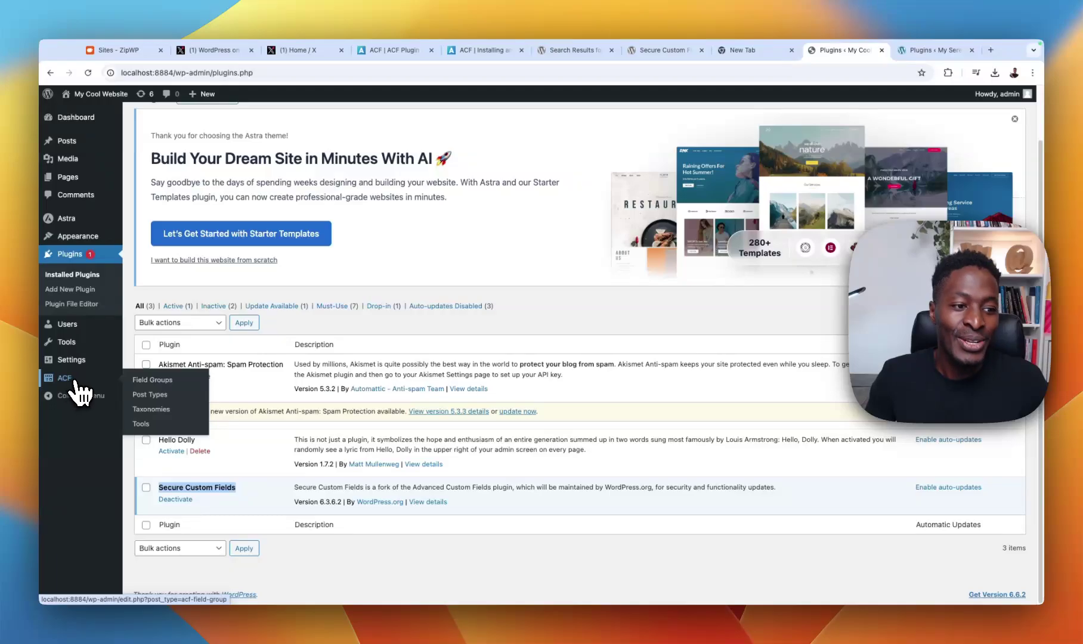
left_click(66, 381)
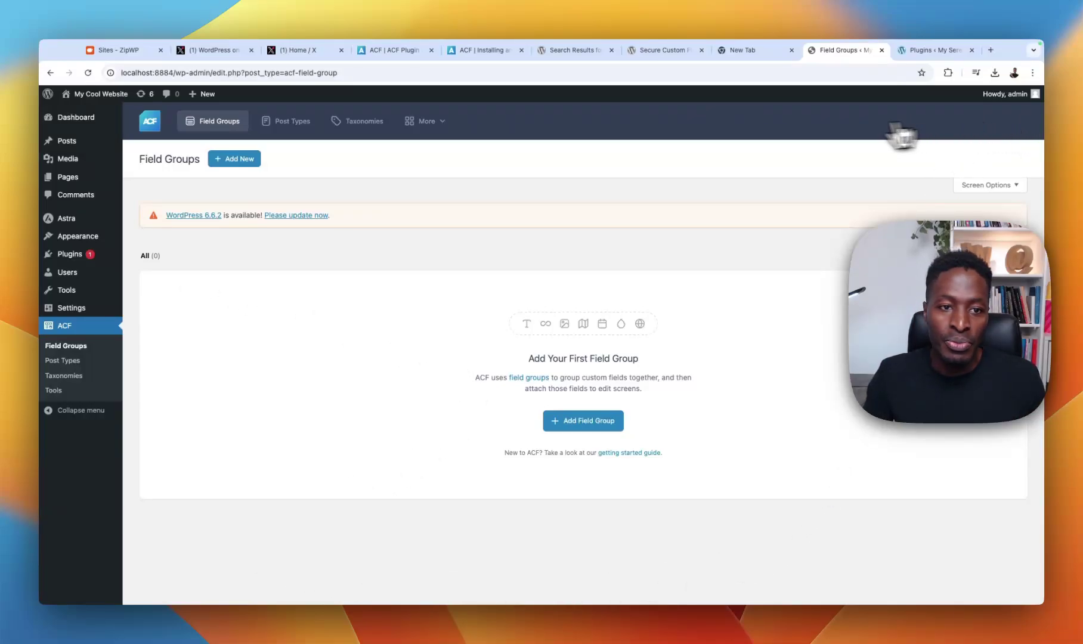
mouse_move(435, 126)
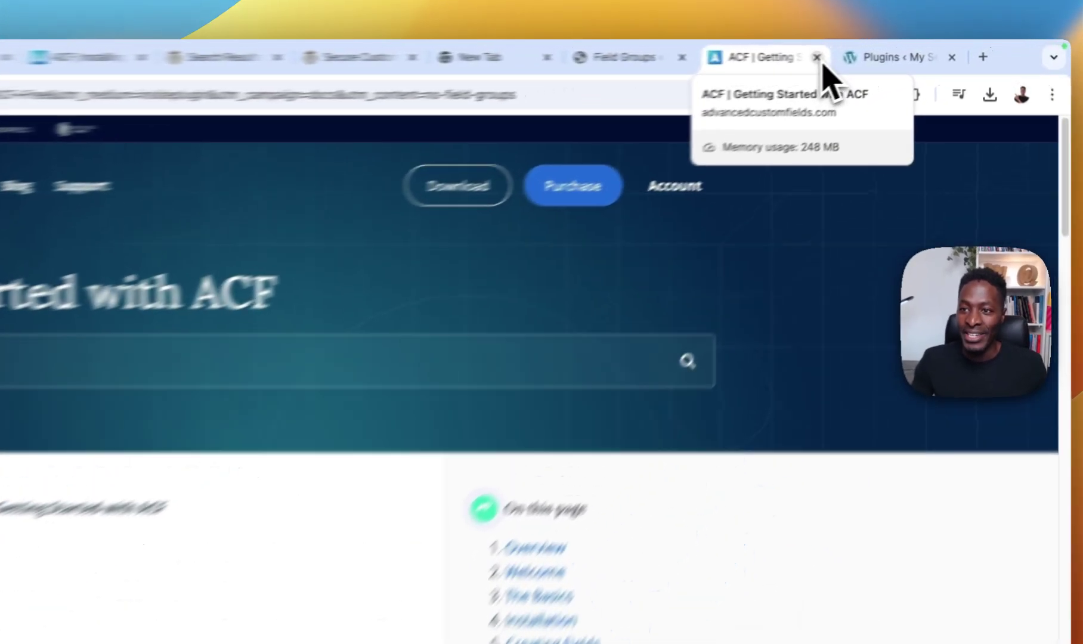
left_click(889, 50)
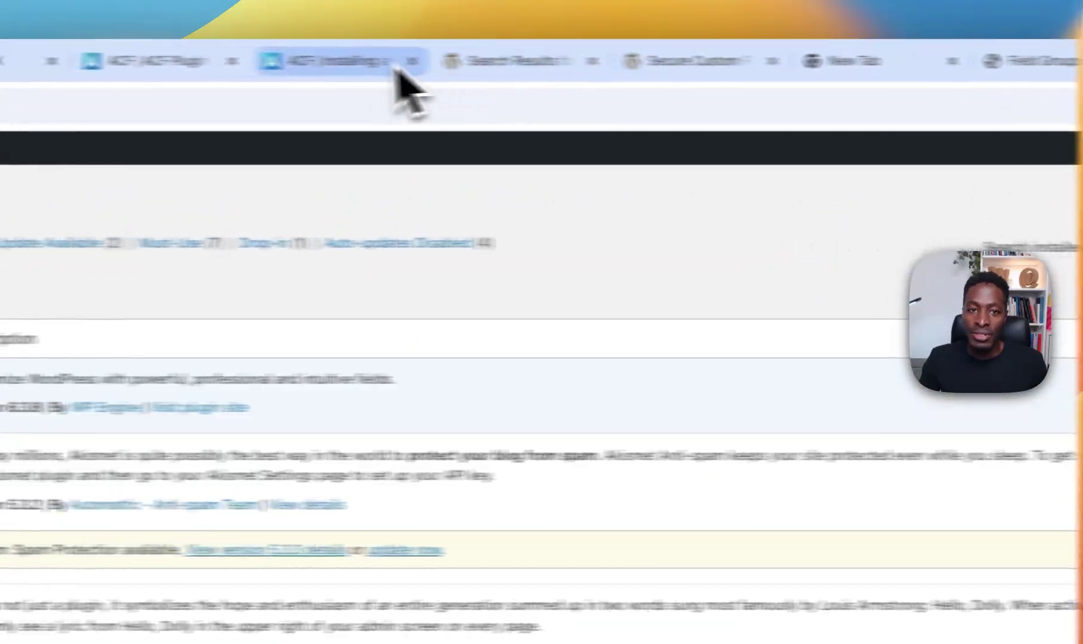
Step: Revisit the ACF article on installing and upgrading, and open the installed plugins list of My Serene Website
left_click(398, 72)
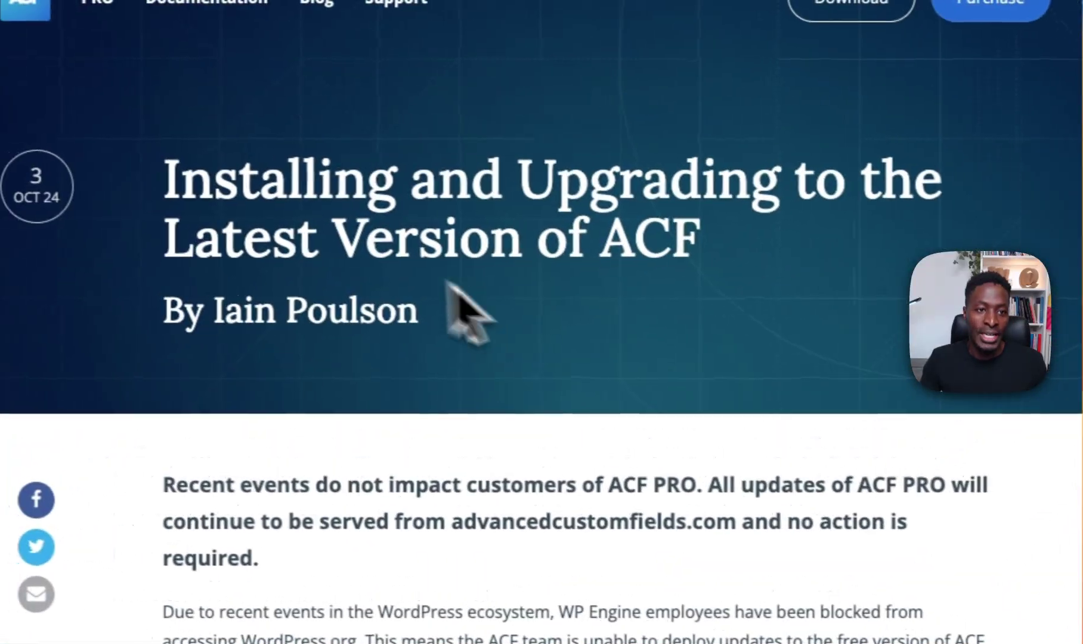
scroll(448, 283, "down", 10)
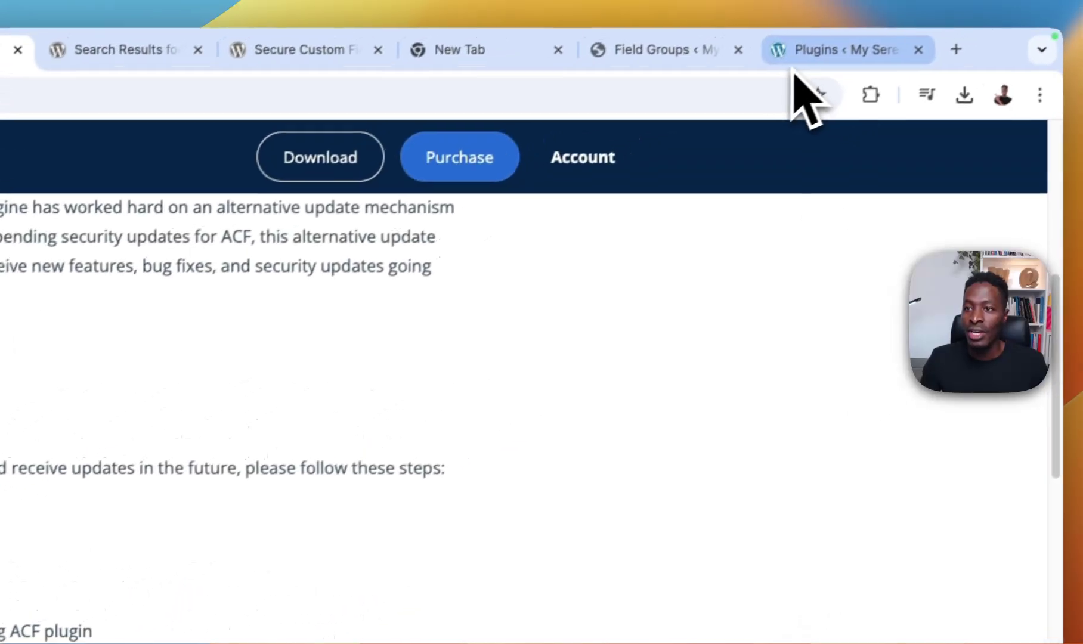
left_click(793, 59)
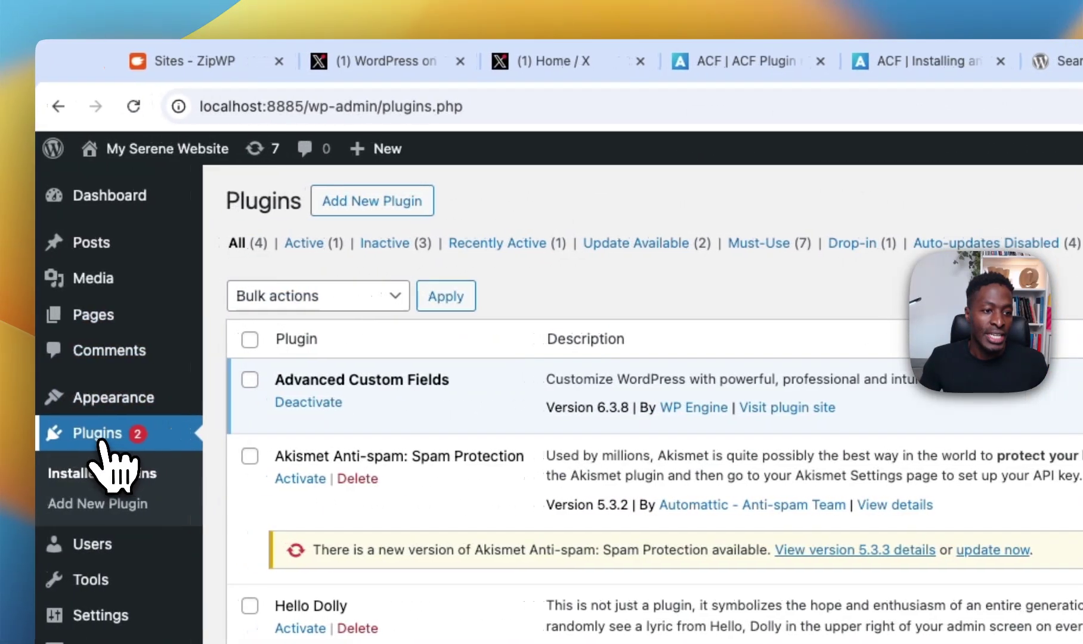
left_click(101, 442)
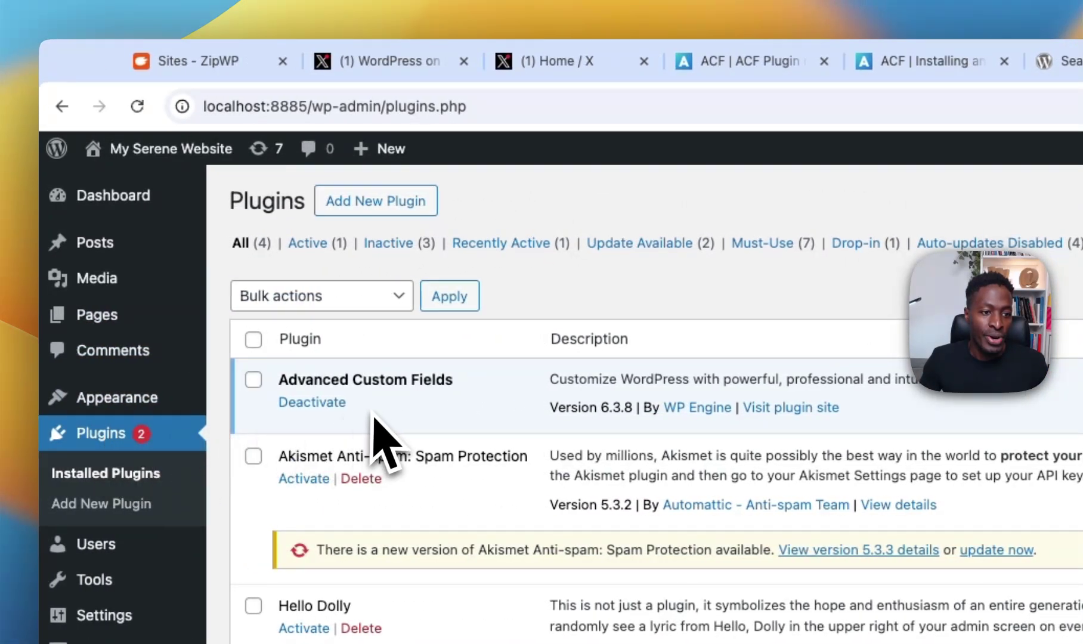
Step: Upload advanced-custom-fields-6.3.8.zip from Downloads, replace the current plugin with it, and return to the plugin installer
left_click(375, 201)
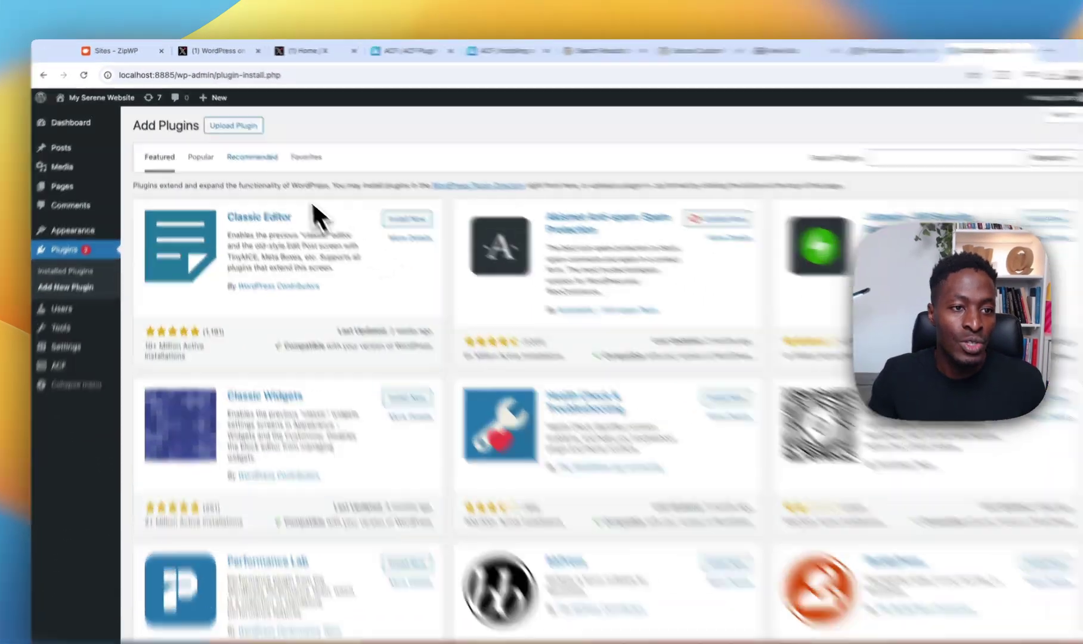
left_click(228, 120)
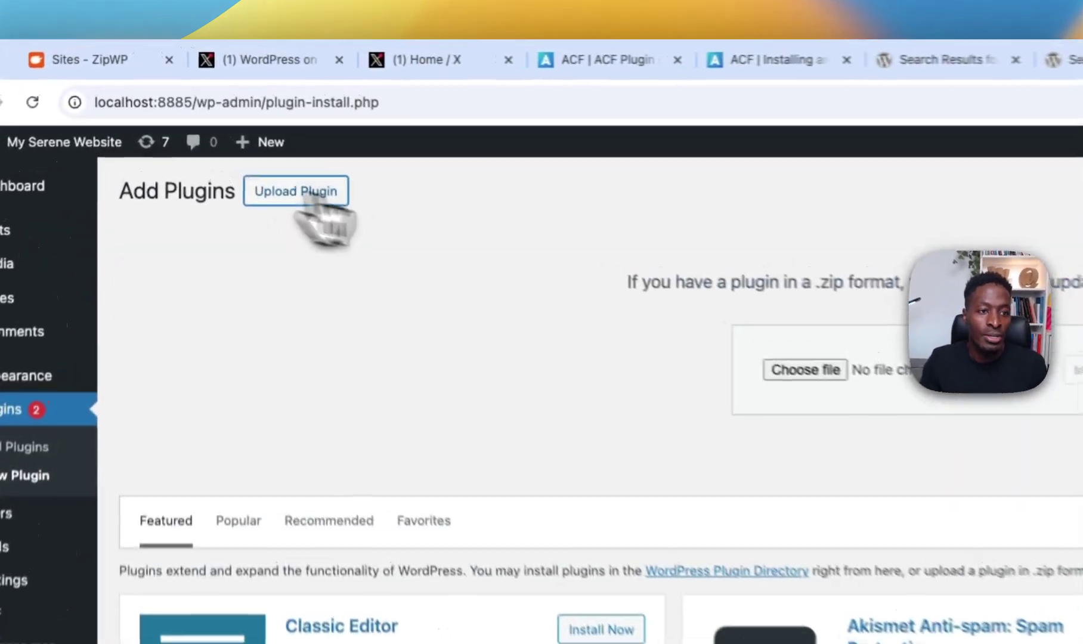
left_click(369, 395)
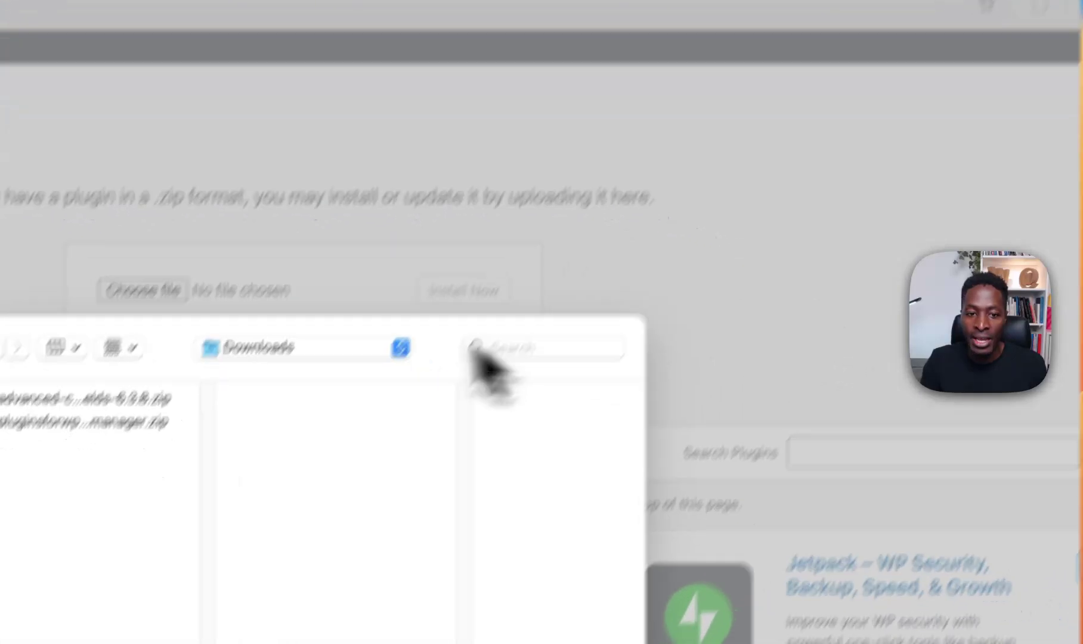
left_click(256, 192)
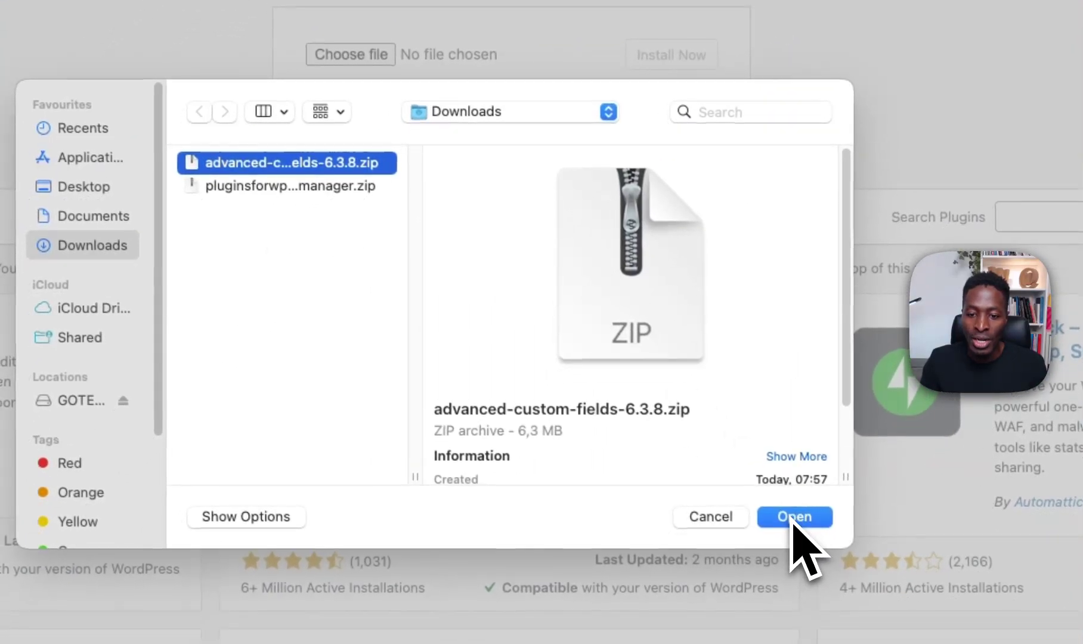
left_click(792, 519)
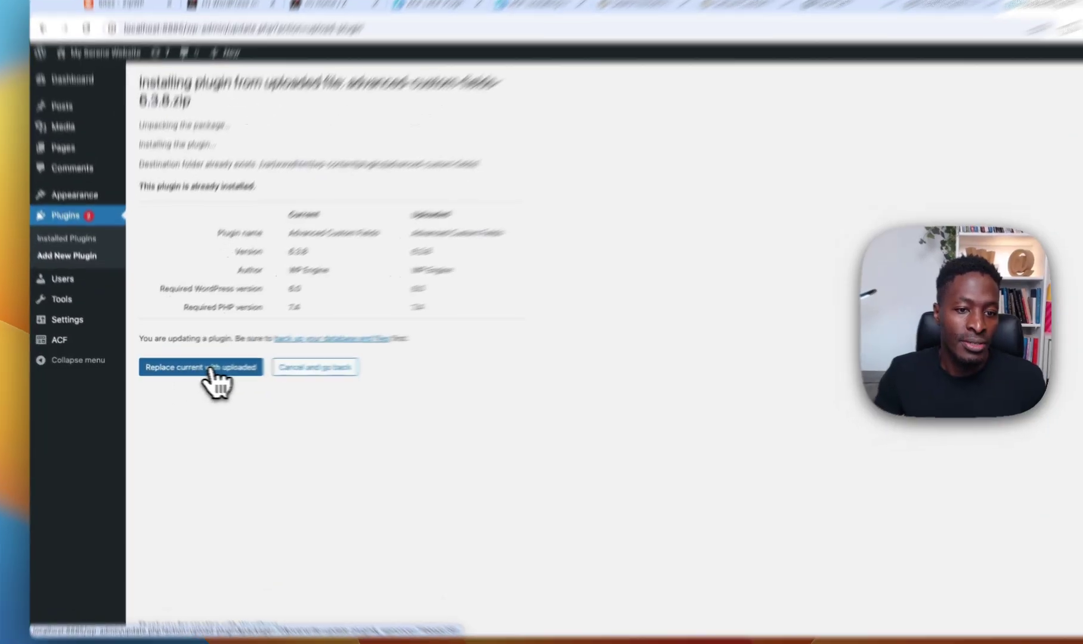
left_click(200, 370)
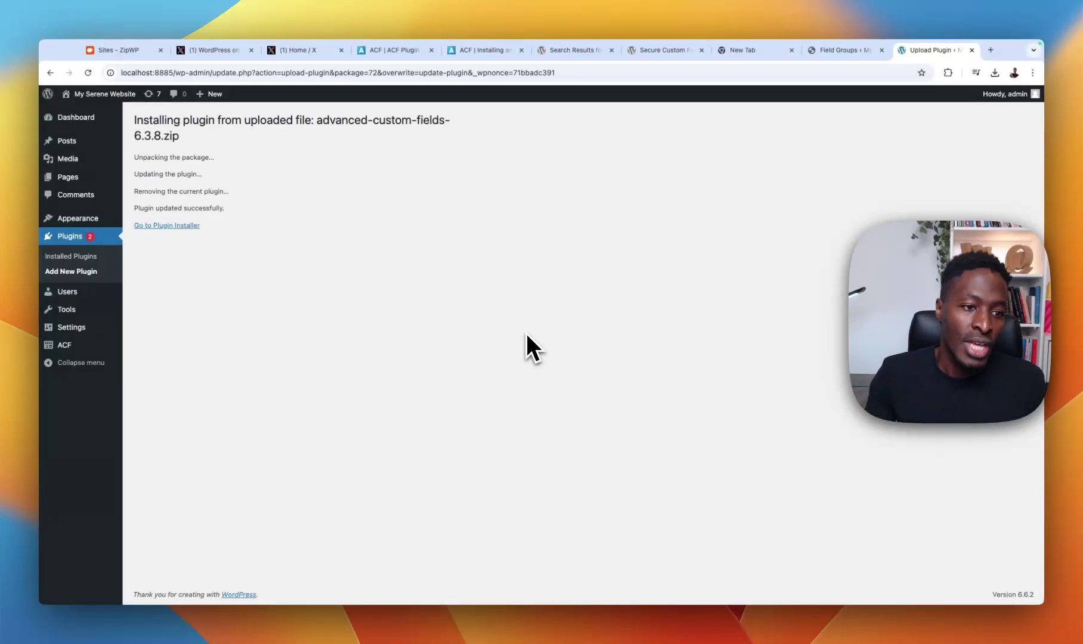
left_click(156, 225)
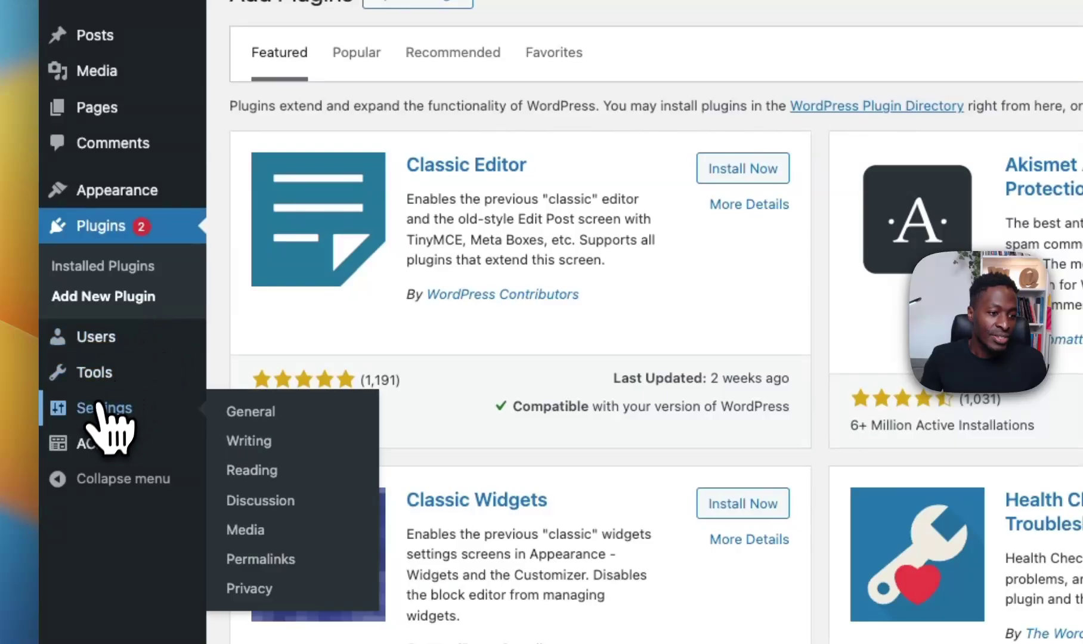
Step: Open the ACF Field Groups page on My Serene Website and examine its ACF PRO section and header options
mouse_move(89, 442)
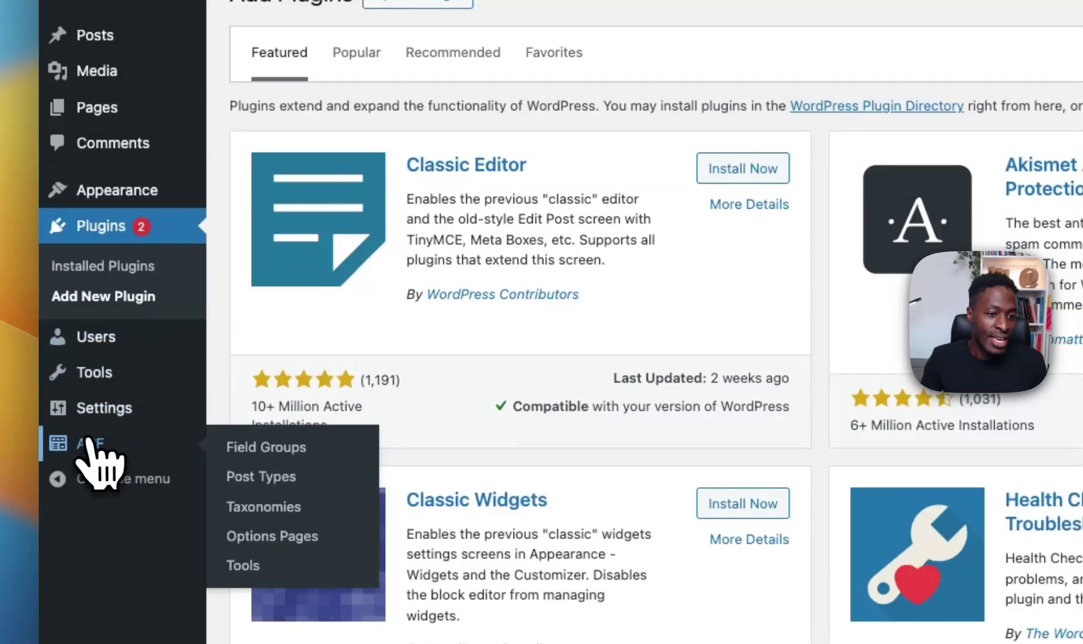
left_click(77, 443)
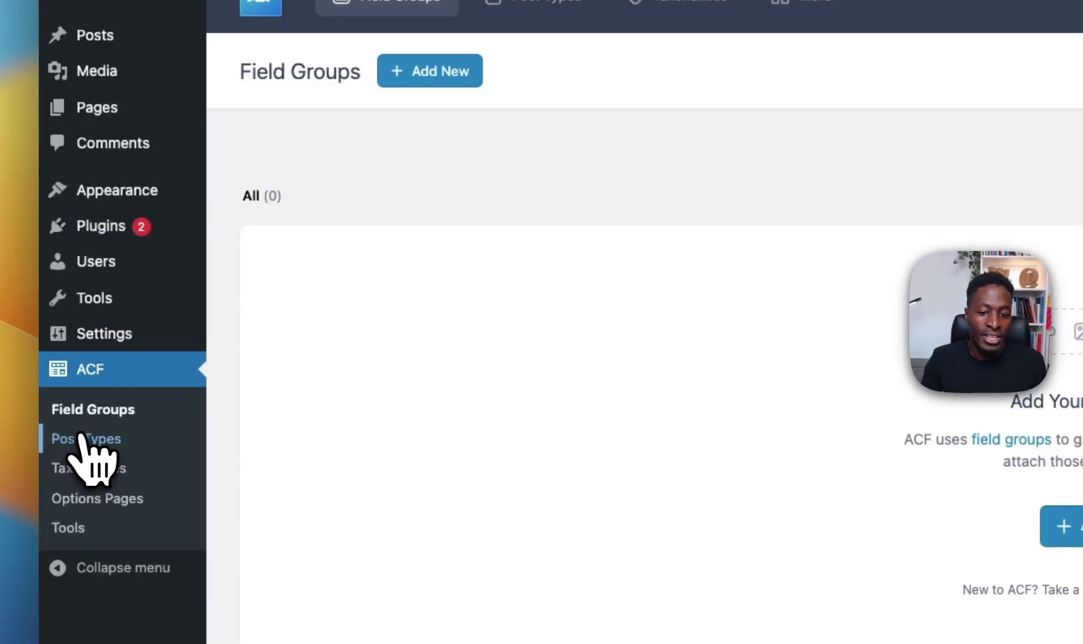
scroll(495, 447, "down", 5)
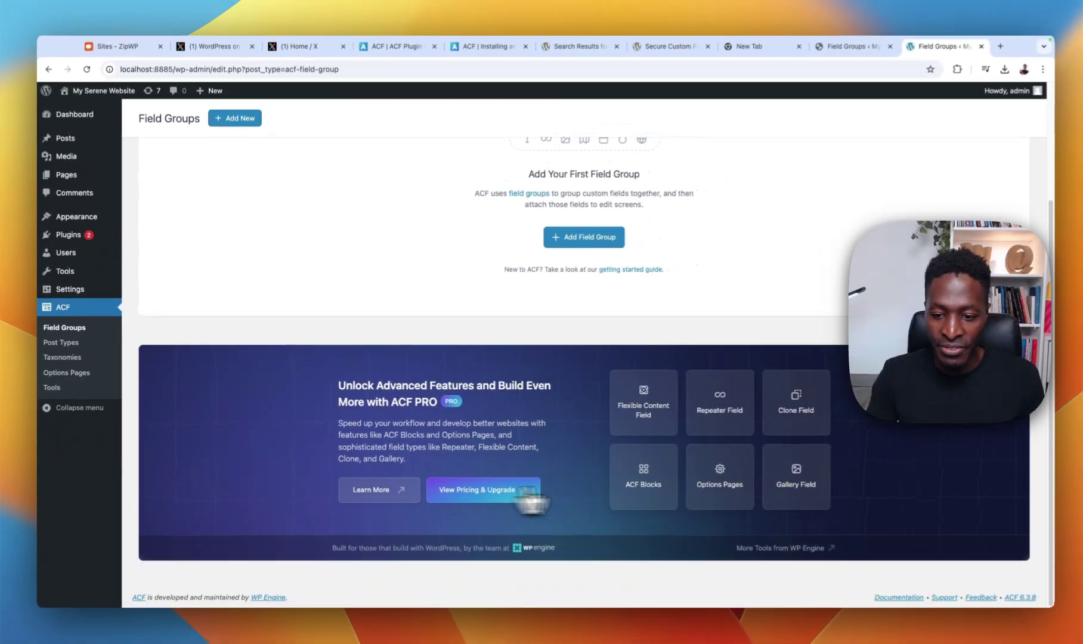
scroll(591, 489, "up", 2)
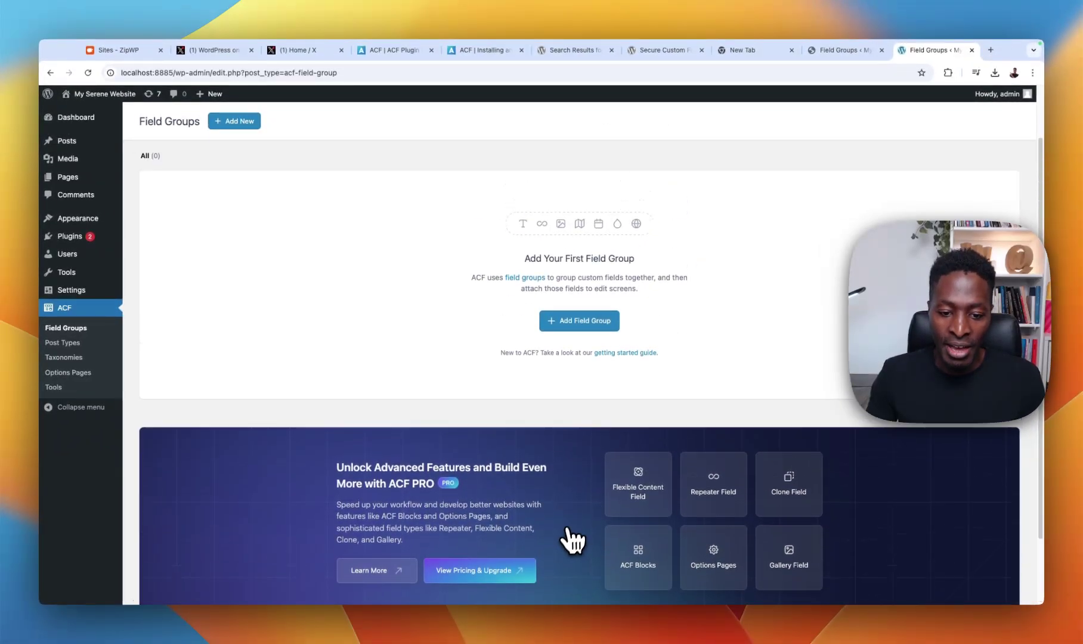
scroll(570, 537, "down", 2)
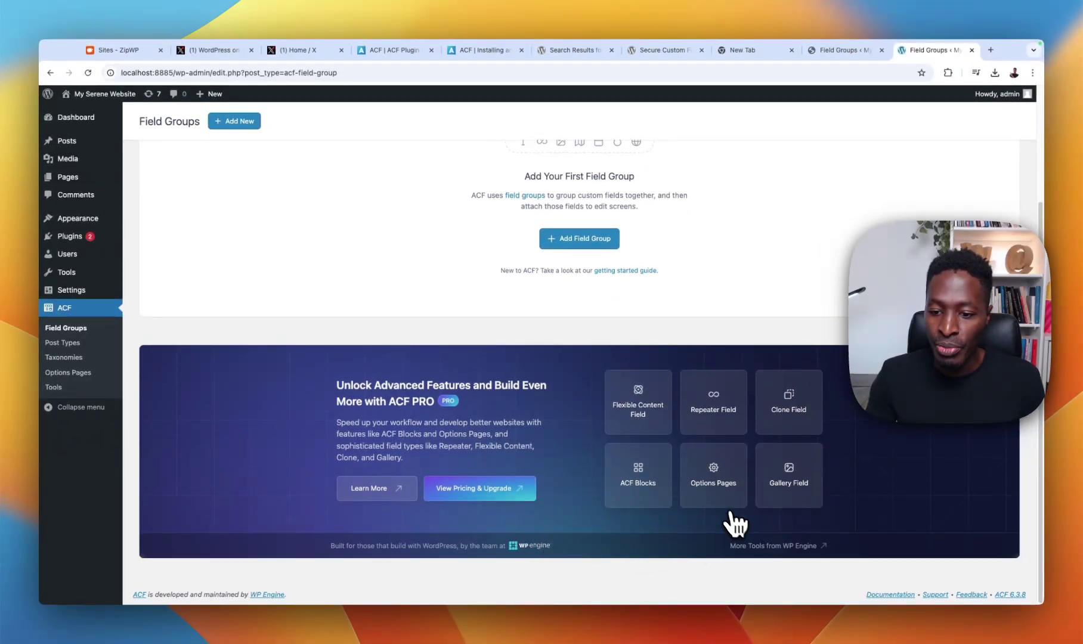
scroll(811, 539, "up", 4)
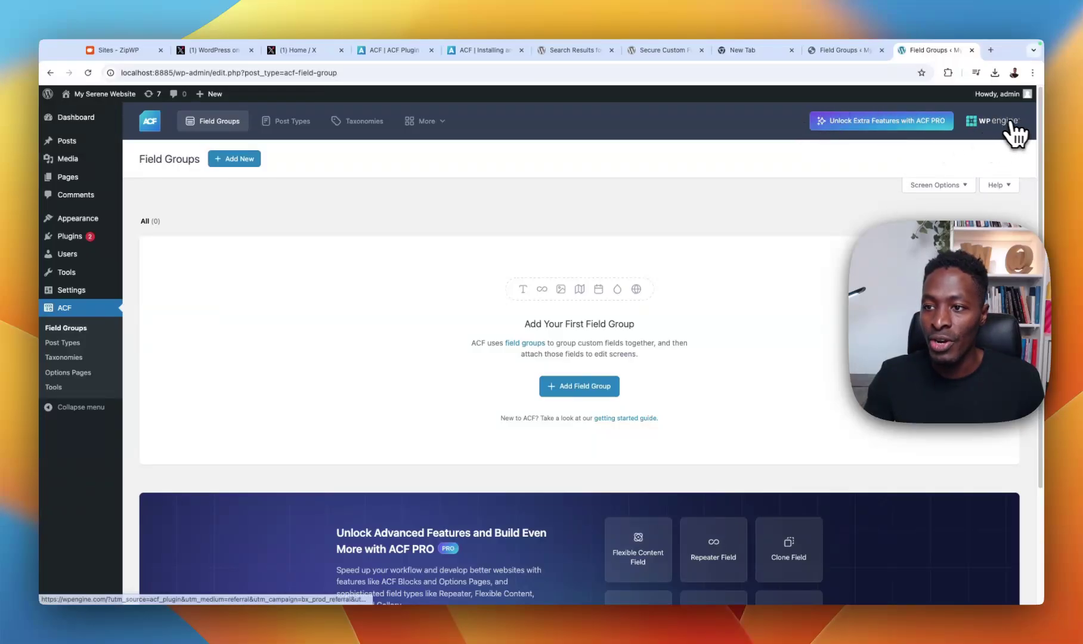
mouse_move(440, 127)
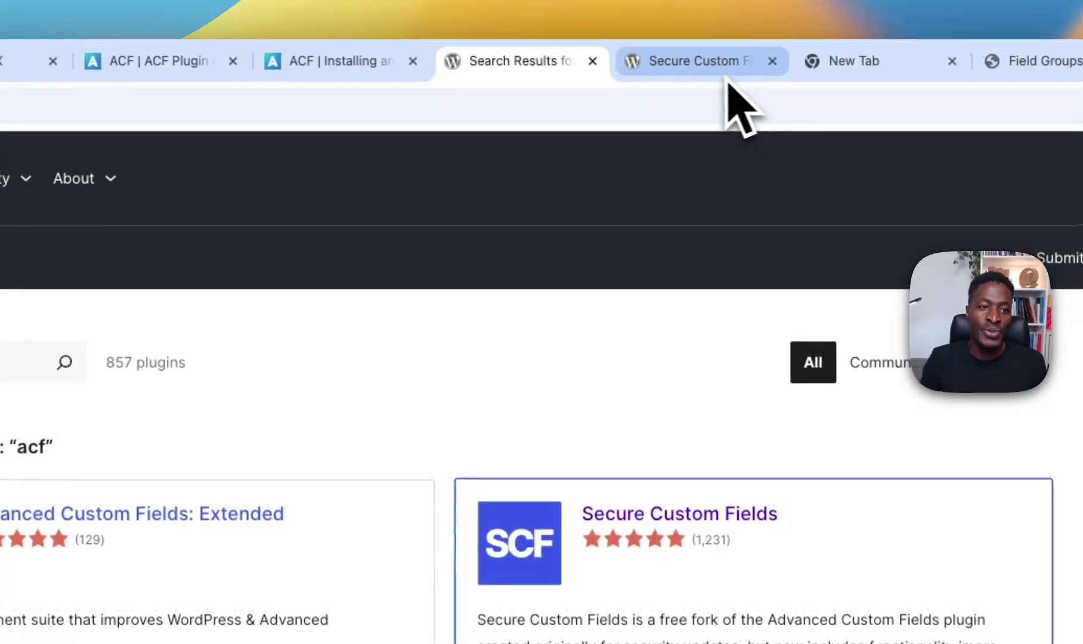
Step: Switch to the WordPress post on X and review the Secure Custom Fields announcement with its reader-added context
left_click(66, 66)
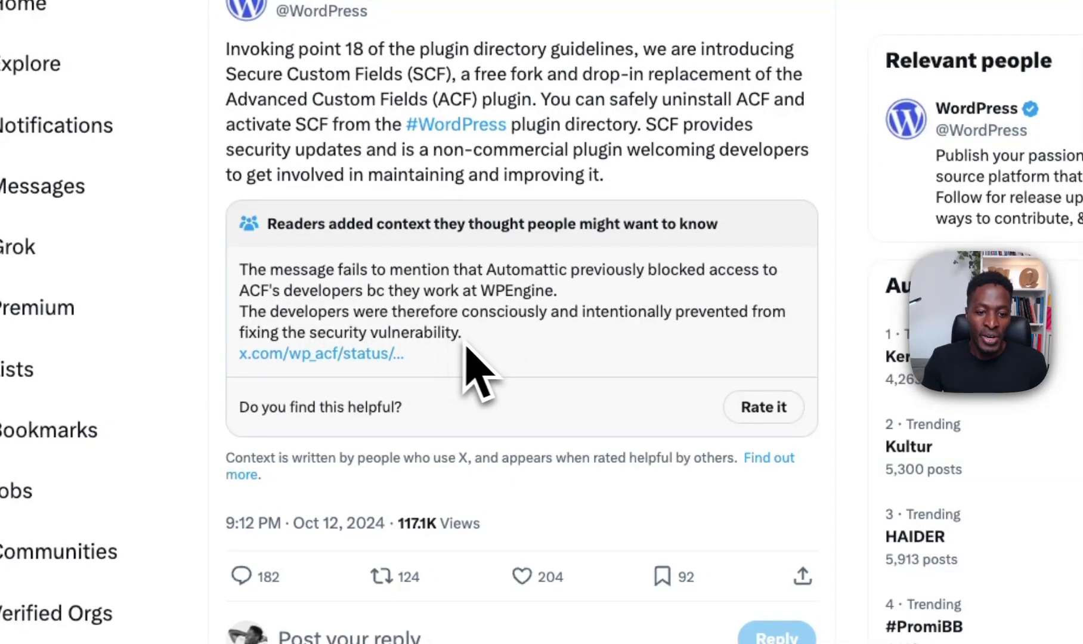
scroll(527, 368, "down", 5)
scroll(529, 366, "up", 5)
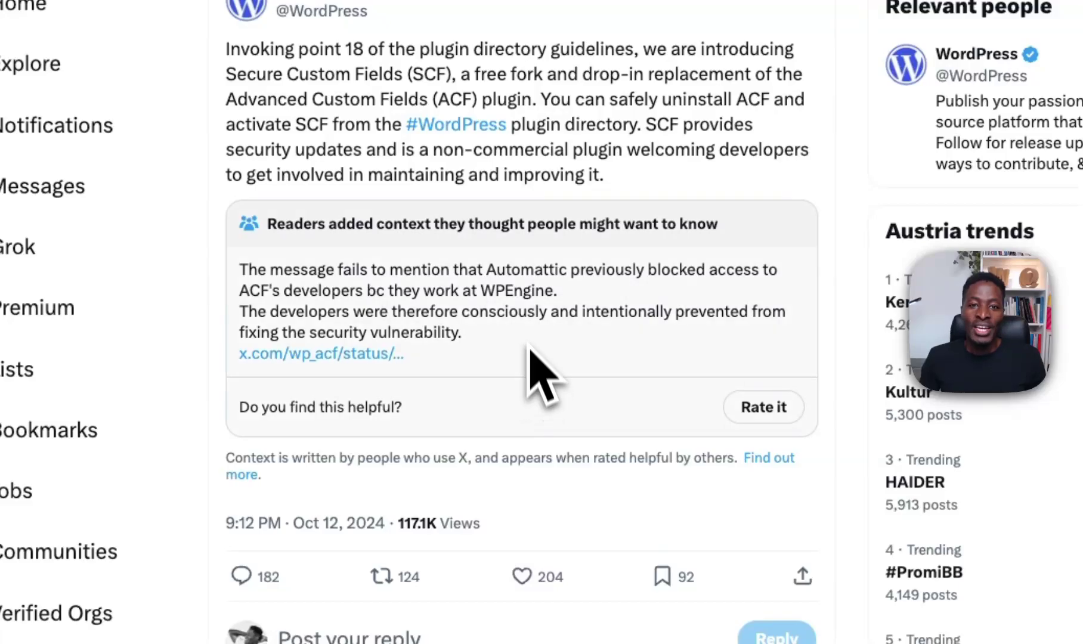